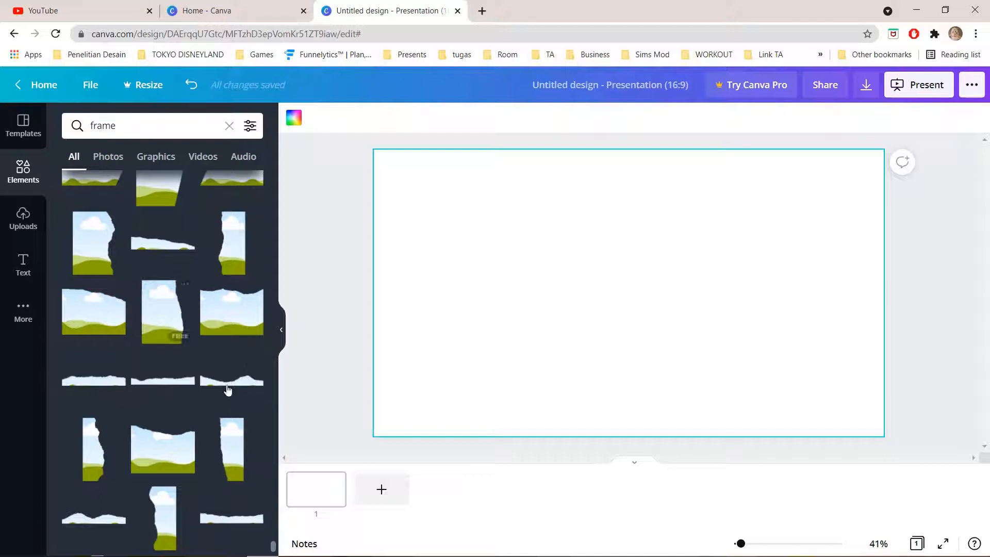
Add a tall torn-paper frame with a ragged right edge to the page and duplicate it.
scroll(226, 396, down, 1)
scroll(226, 395, down, 1)
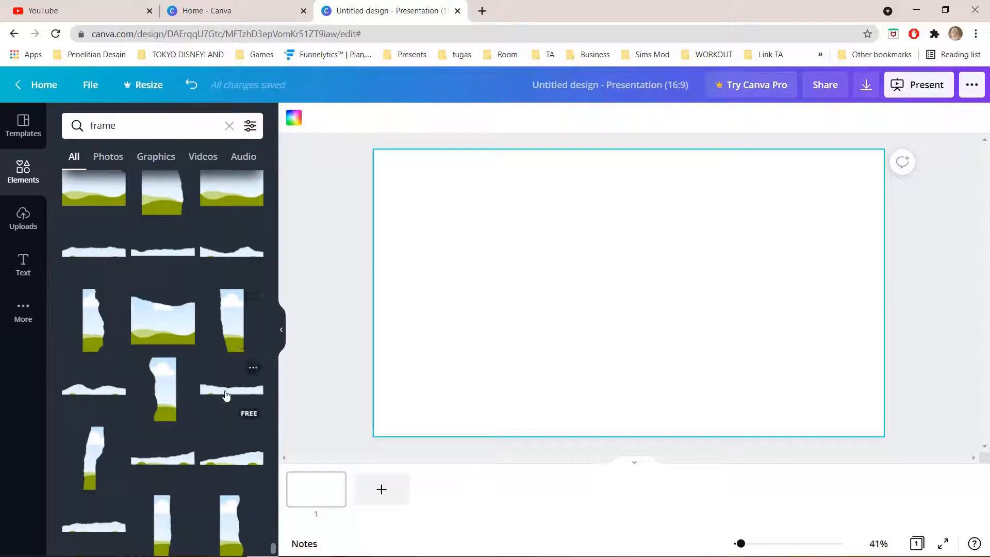
scroll(227, 395, down, 1)
scroll(227, 396, down, 1)
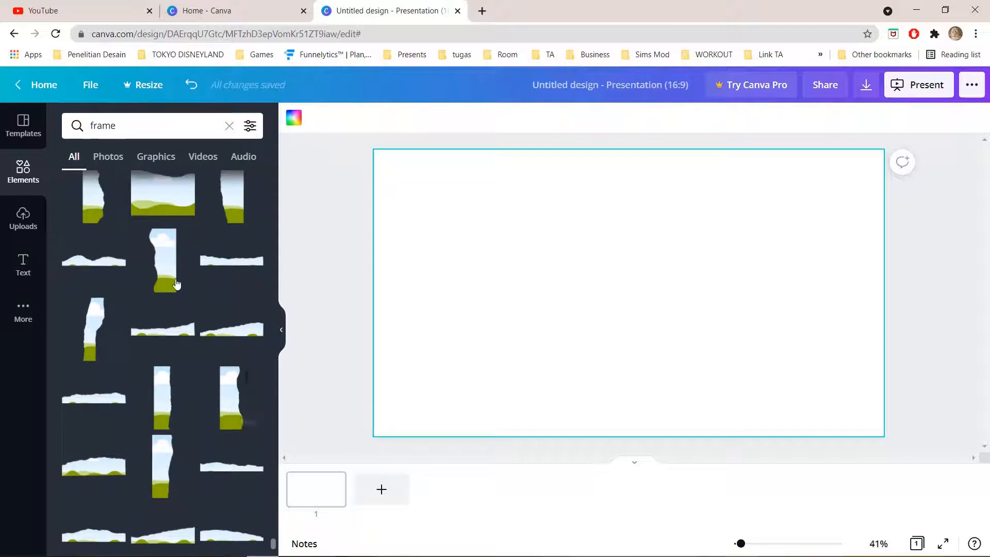
click(223, 413)
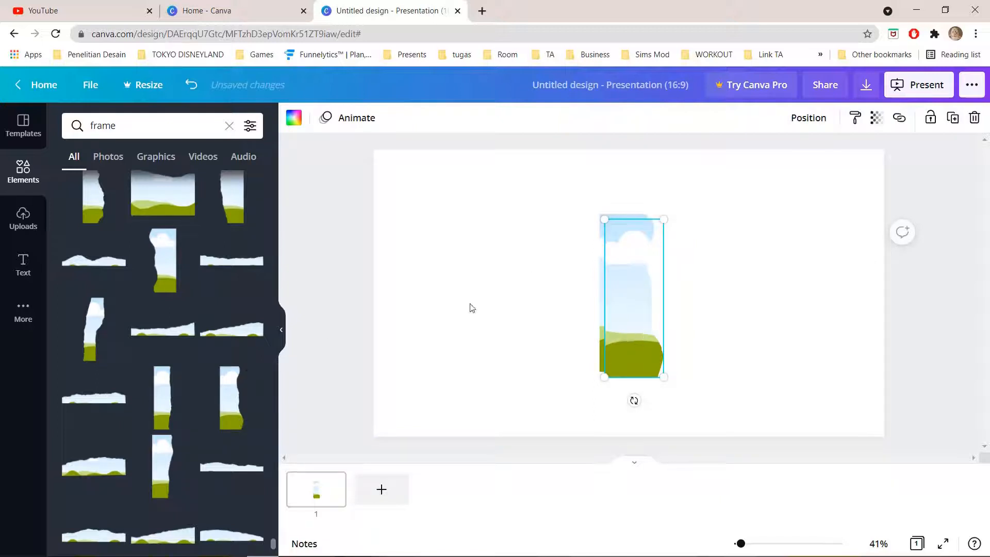
drag(636, 300, 631, 299)
key(ctrl+d)
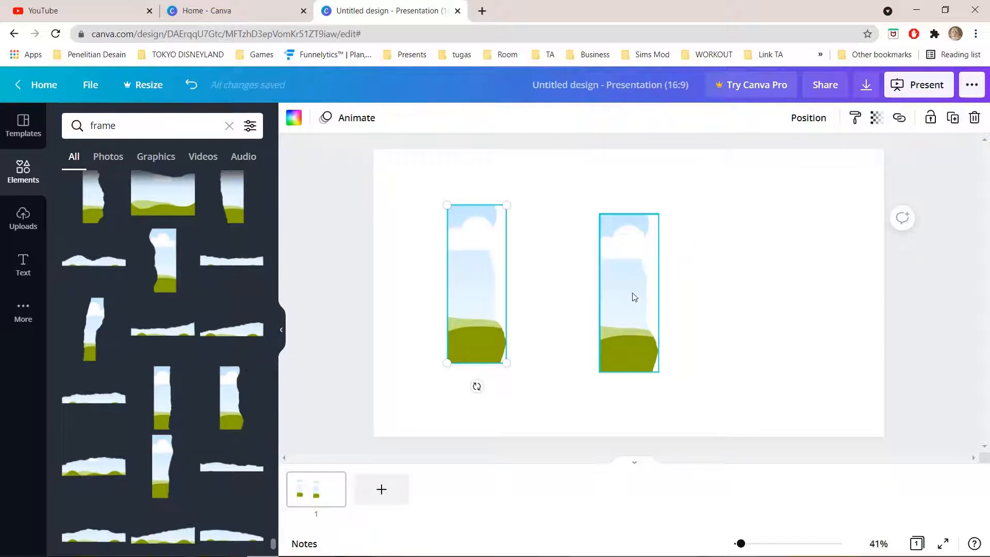
Move the frame in the page centre over to the right half of the page.
click(568, 311)
click(621, 305)
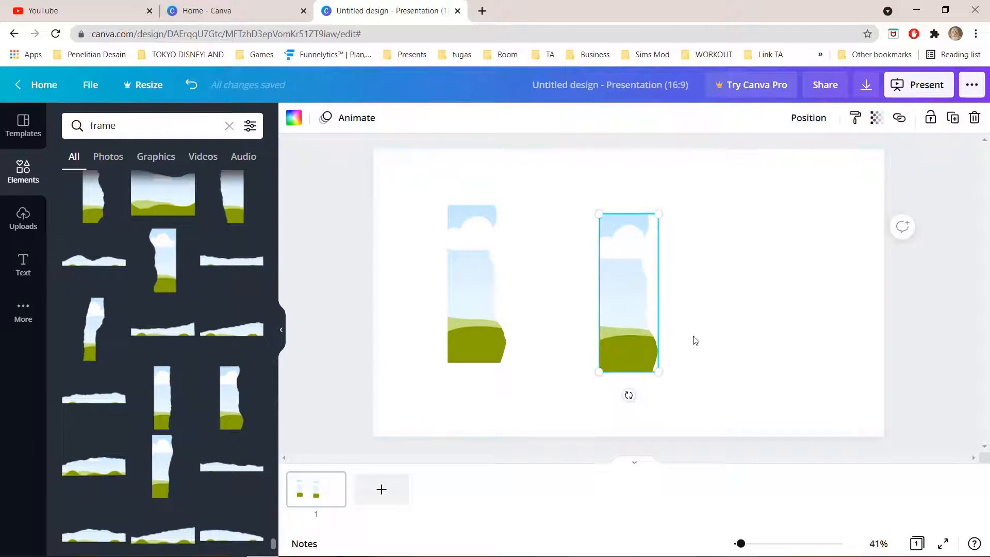
drag(626, 325, 570, 364)
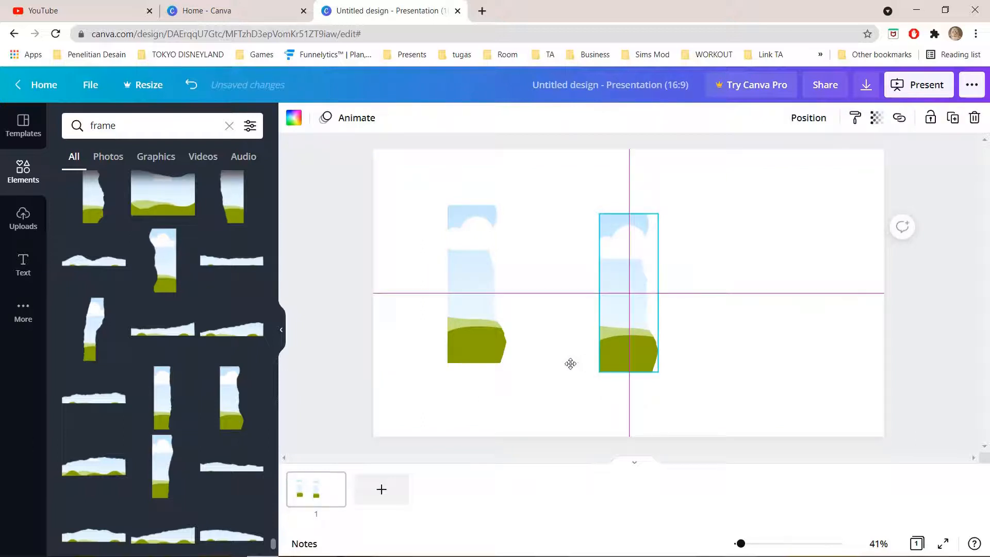
click(570, 365)
Align the other torn frame with the page's top-left corner and enlarge it to full height, 402 × 1,080.
click(483, 340)
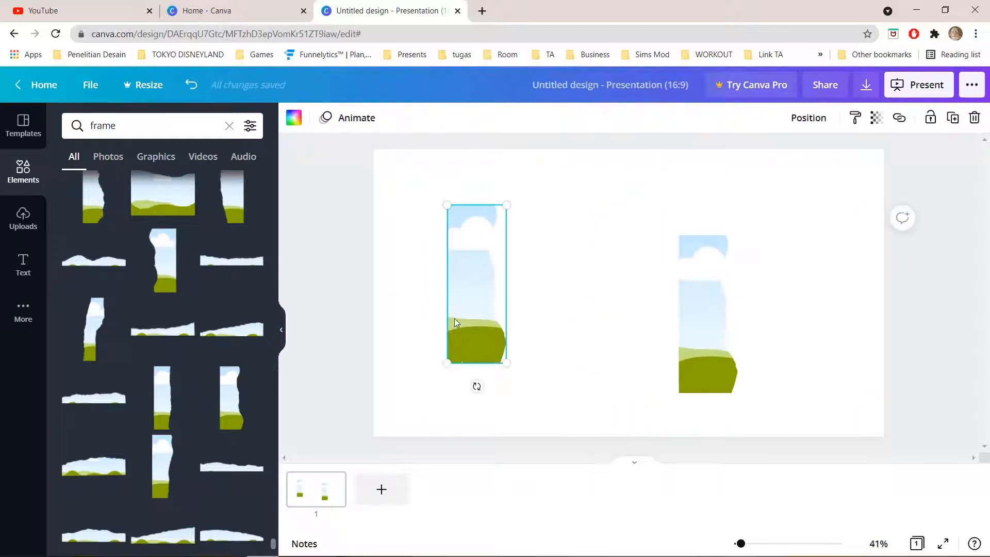
drag(454, 319, 431, 307)
drag(466, 372, 498, 431)
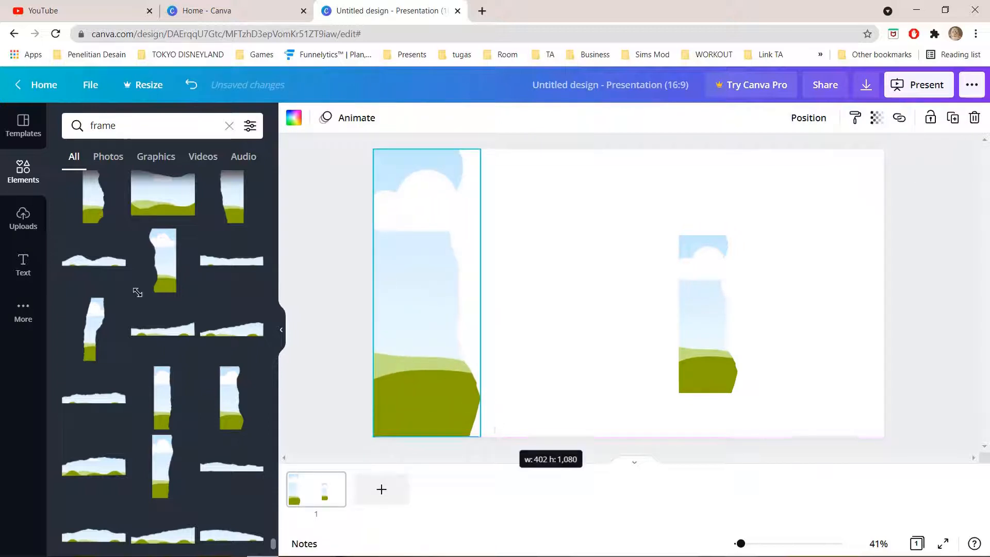
Add a tall torn-paper frame with a ragged left edge and arrange two copies of it mid-page.
click(155, 283)
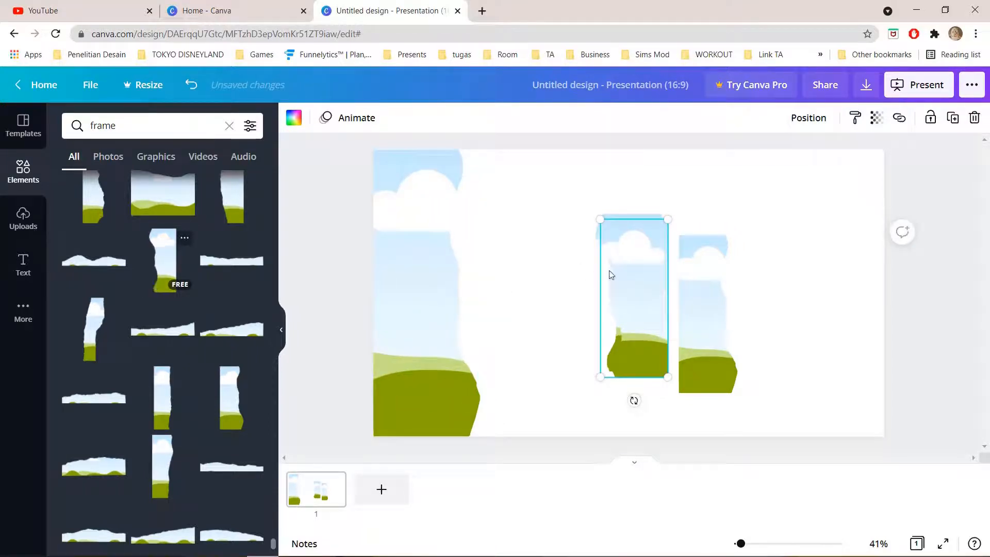
drag(726, 297, 570, 295)
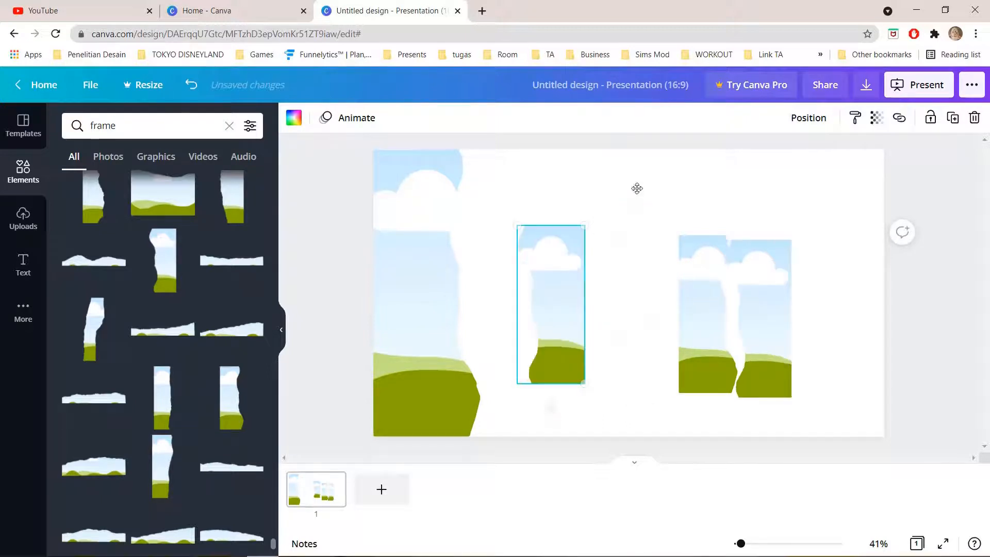
click(762, 269)
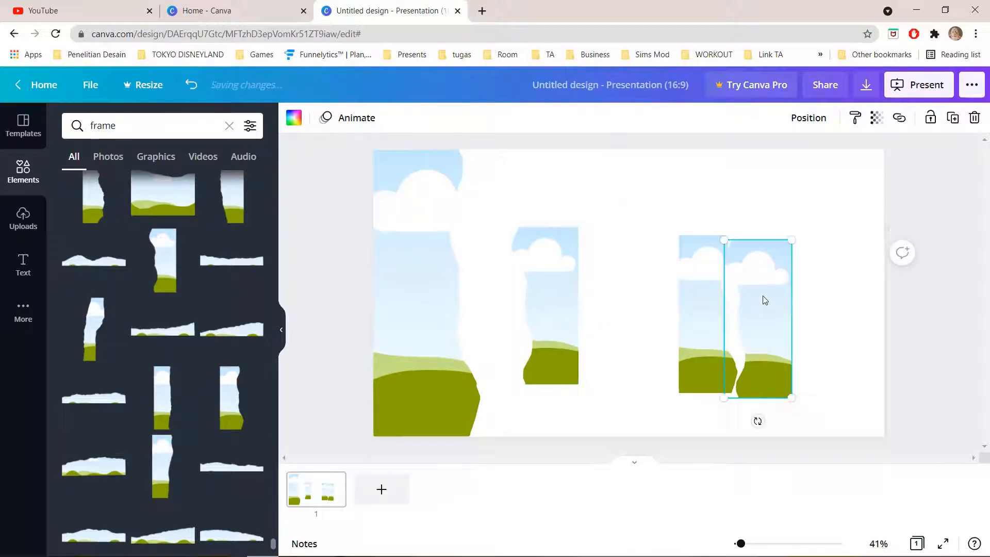
drag(760, 265, 599, 278)
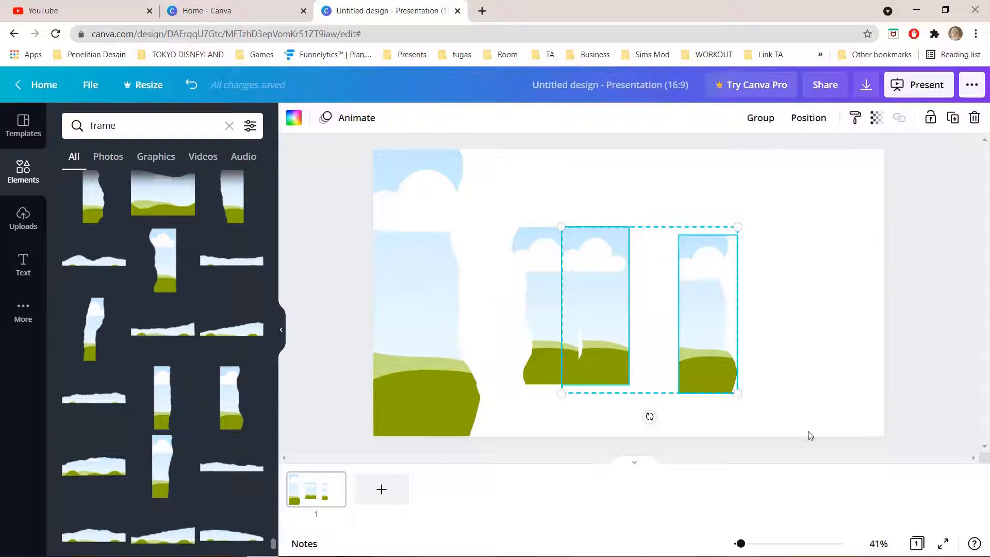
click(942, 374)
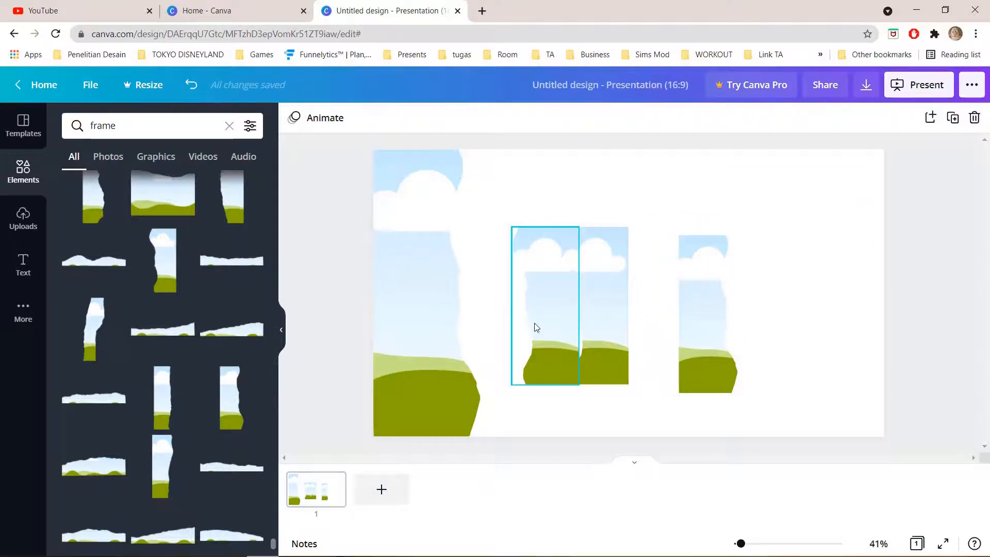
Place one ragged-left frame in the page's top-right corner and enlarge it to about 462 × 1,086.
drag(536, 327, 719, 315)
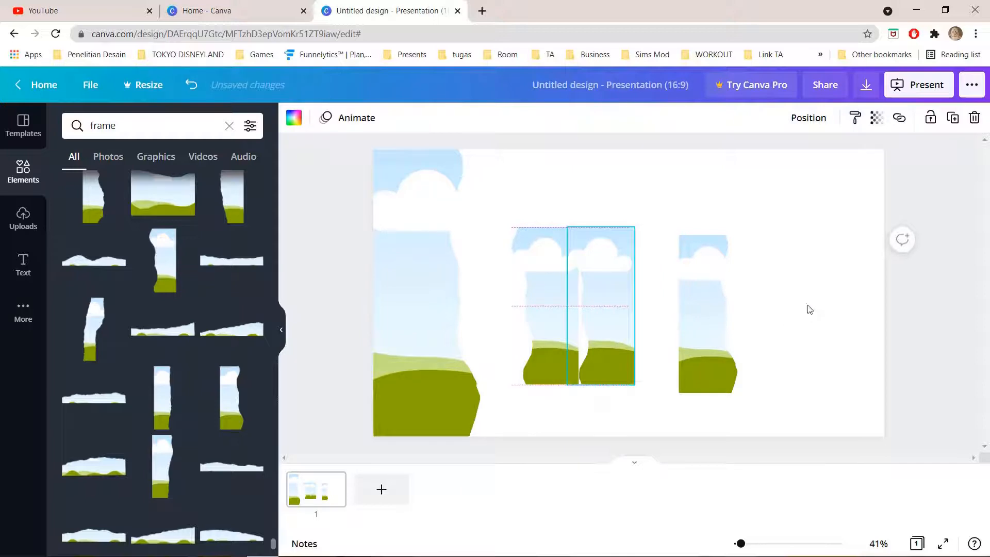
drag(841, 273, 839, 349)
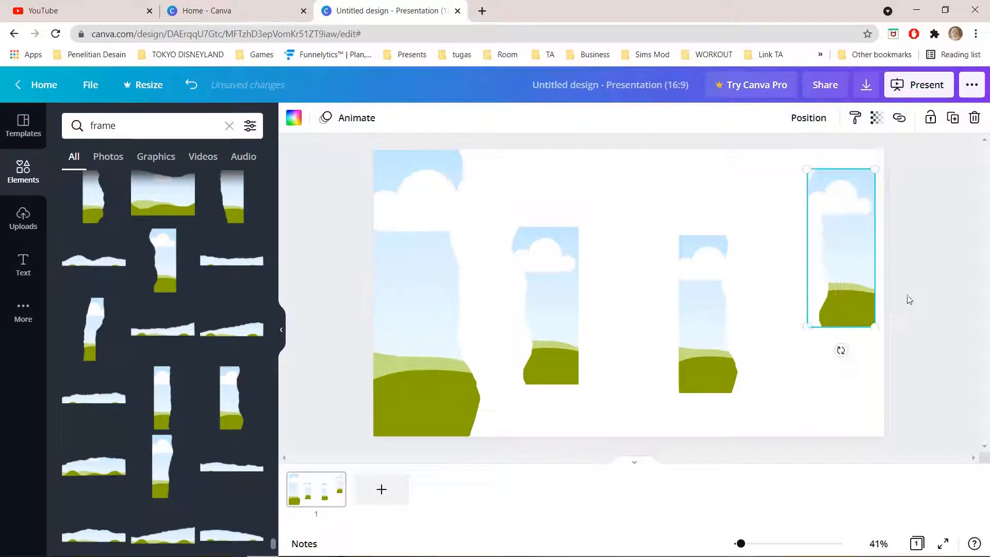
mouse_move(846, 264)
mouse_down()
mouse_move(848, 252)
mouse_move(848, 267)
mouse_up()
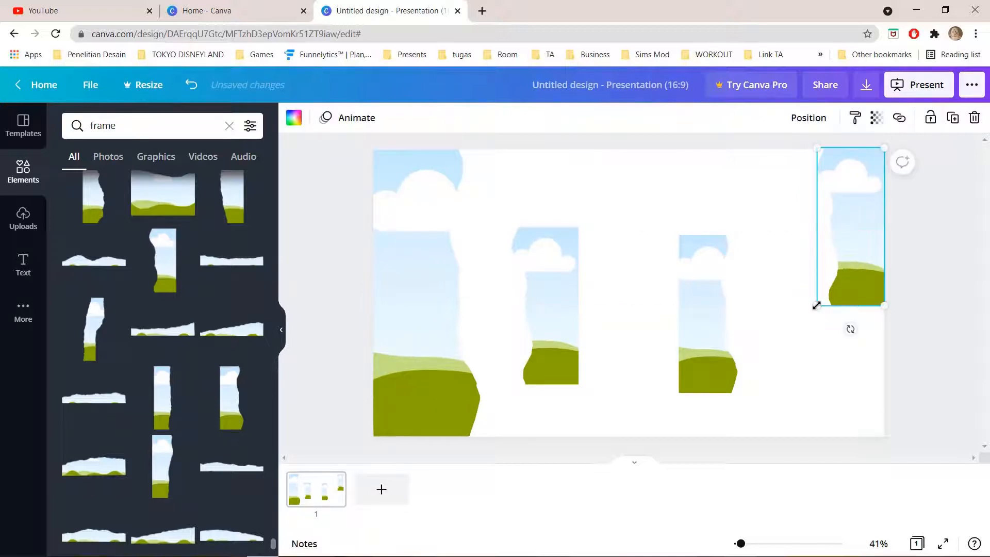
drag(817, 308, 800, 341)
drag(778, 376, 750, 420)
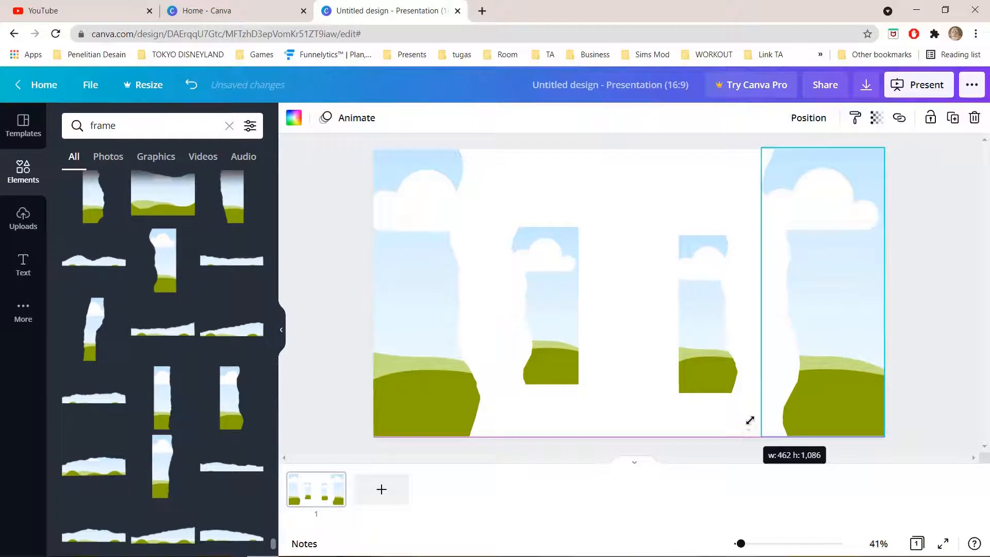
click(944, 304)
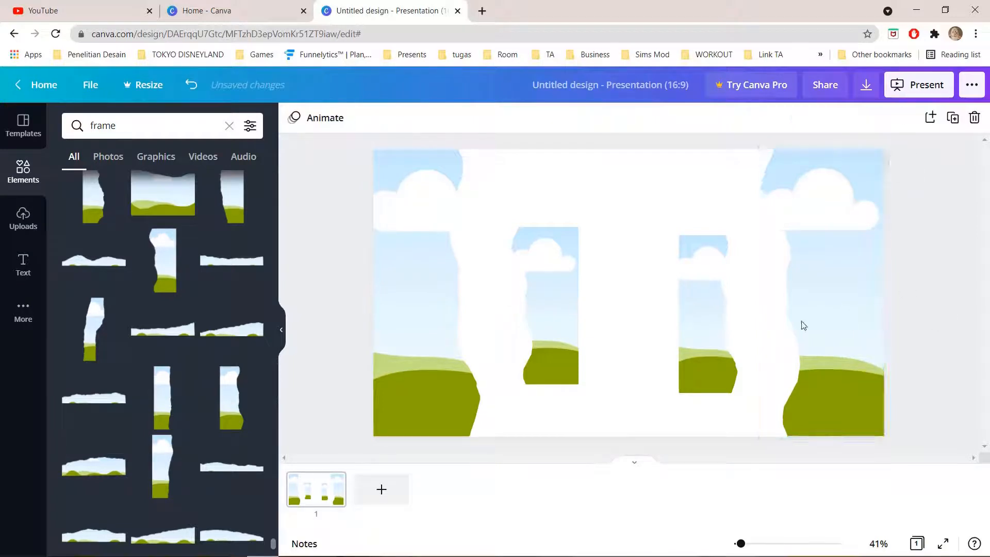
Delete the two small spare frames from the middle of the page.
click(729, 326)
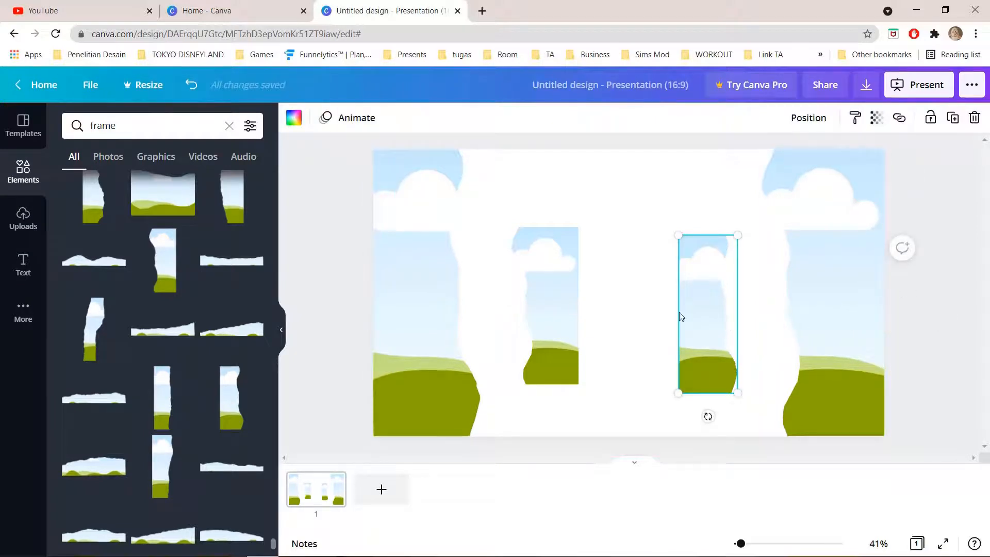
key(Delete)
click(551, 288)
key(Delete)
click(424, 256)
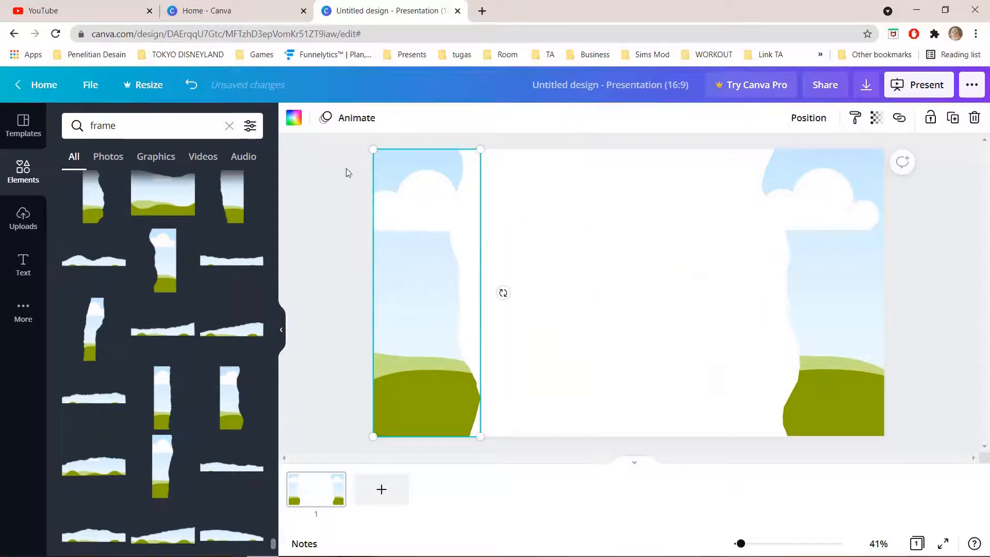
click(293, 119)
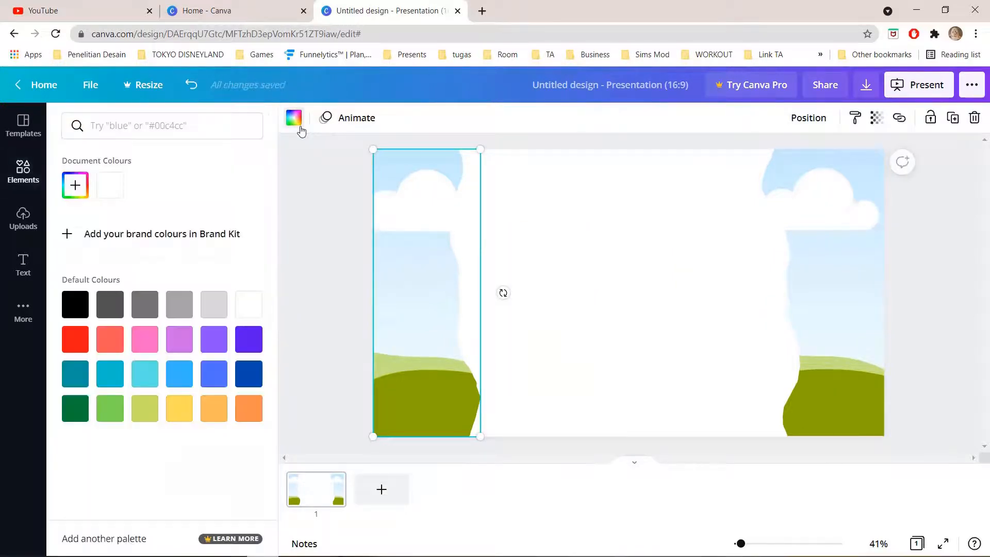
click(293, 119)
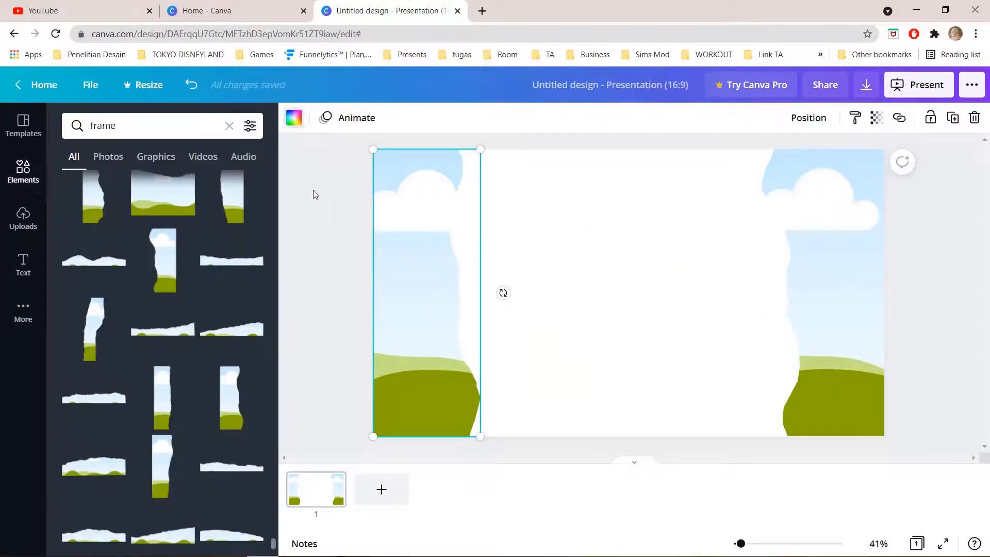
Clear the frame search and bring up the stock photos among the element categories.
click(228, 127)
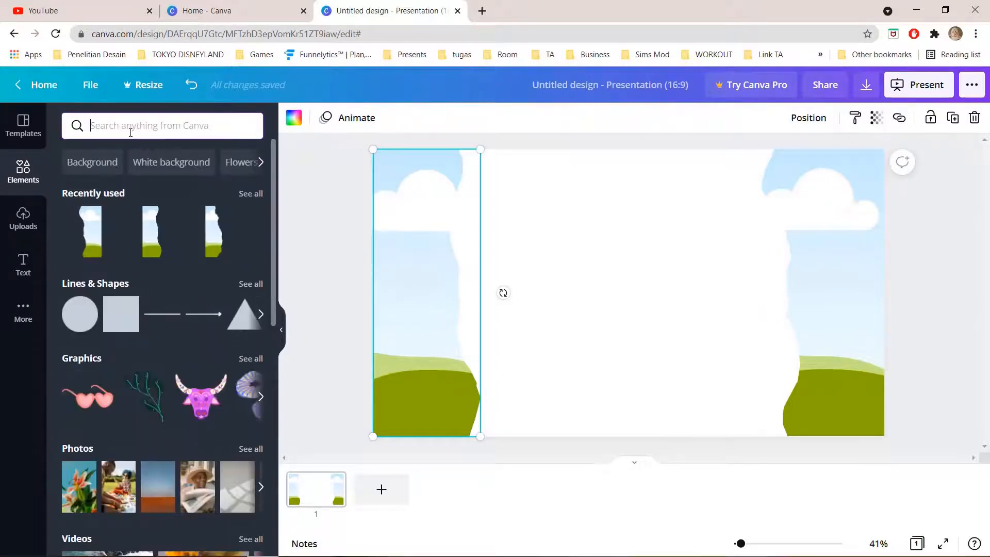
scroll(154, 411, down, 3)
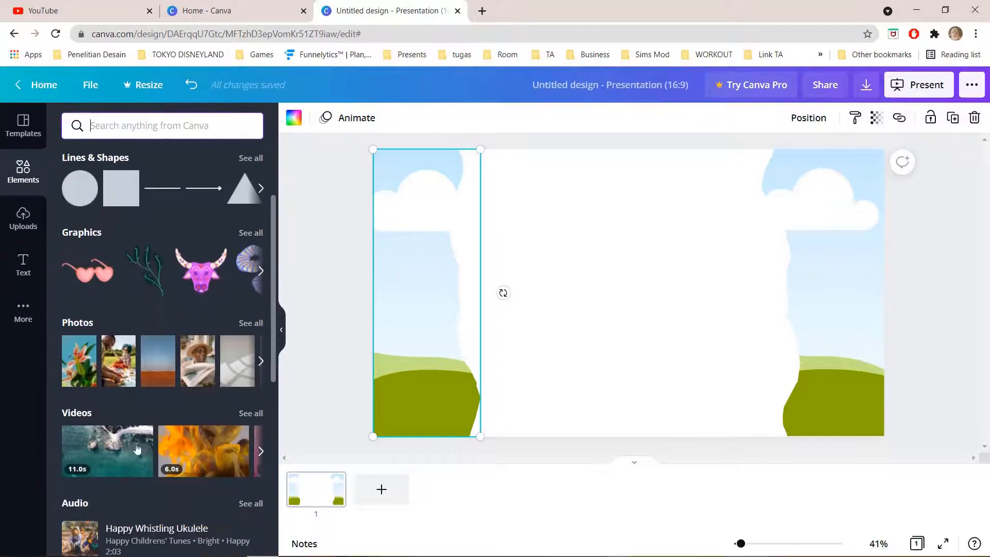
scroll(116, 311, down, 2)
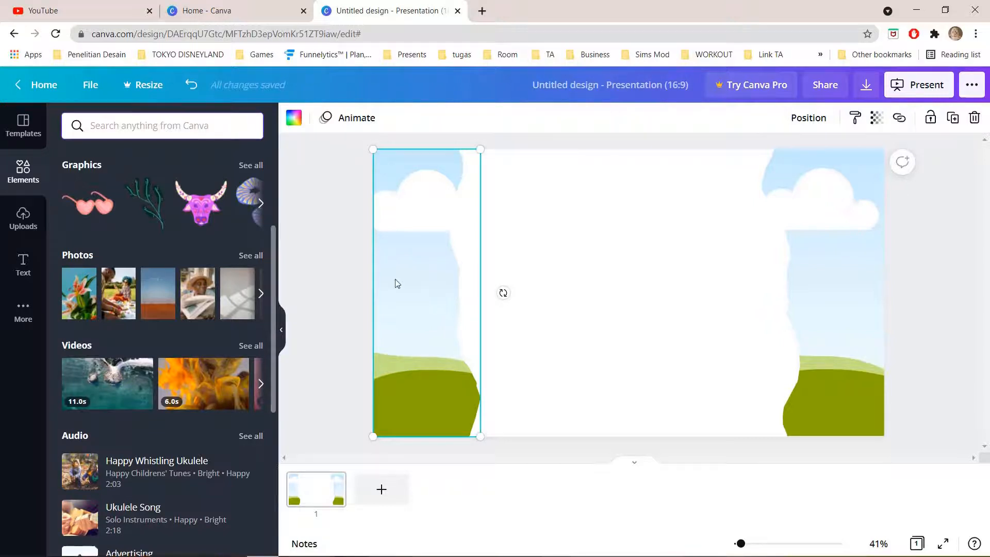
Copy the large frame on the page's left edge and place the duplicate directly beside it.
drag(411, 274, 450, 283)
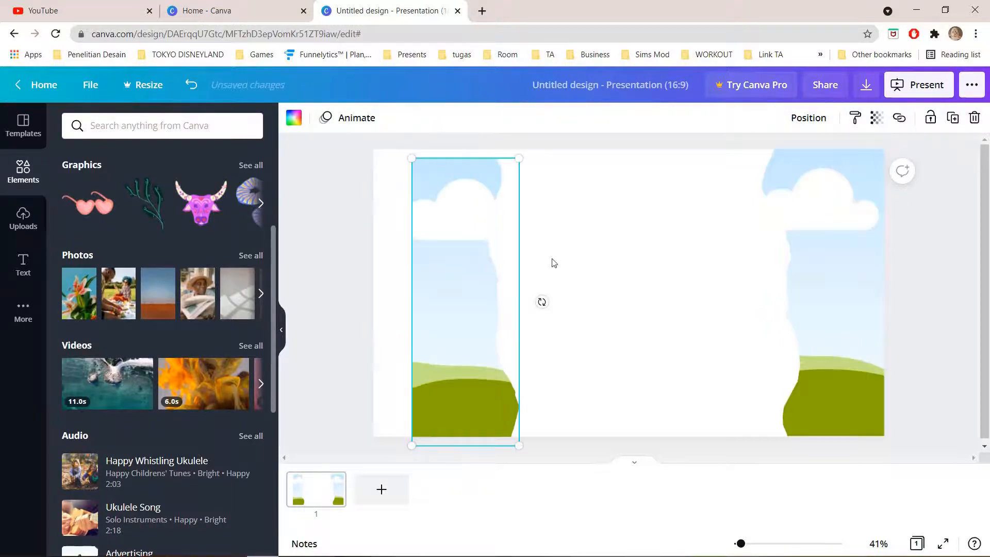
key(ctrl+z)
right_click(447, 264)
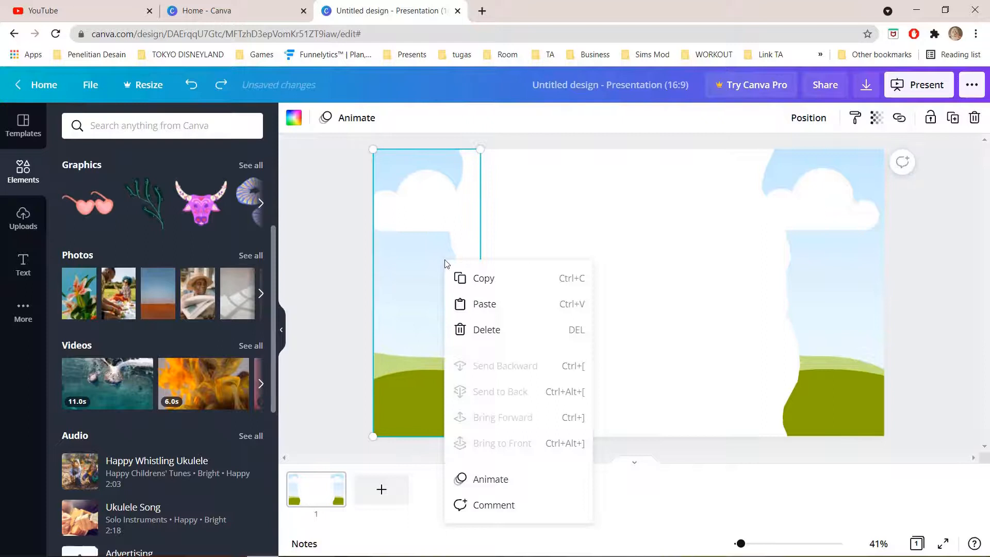
click(469, 278)
click(560, 270)
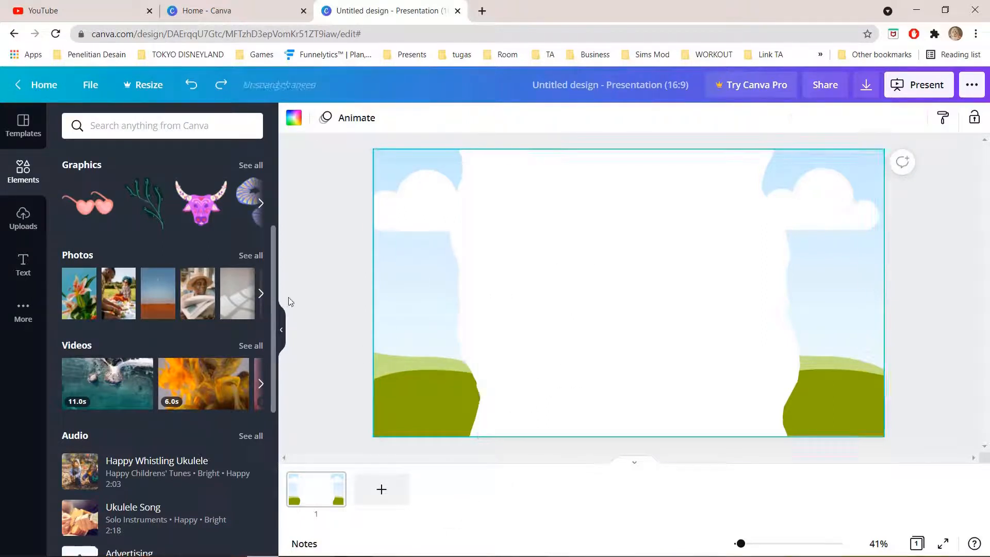
key(ctrl+v)
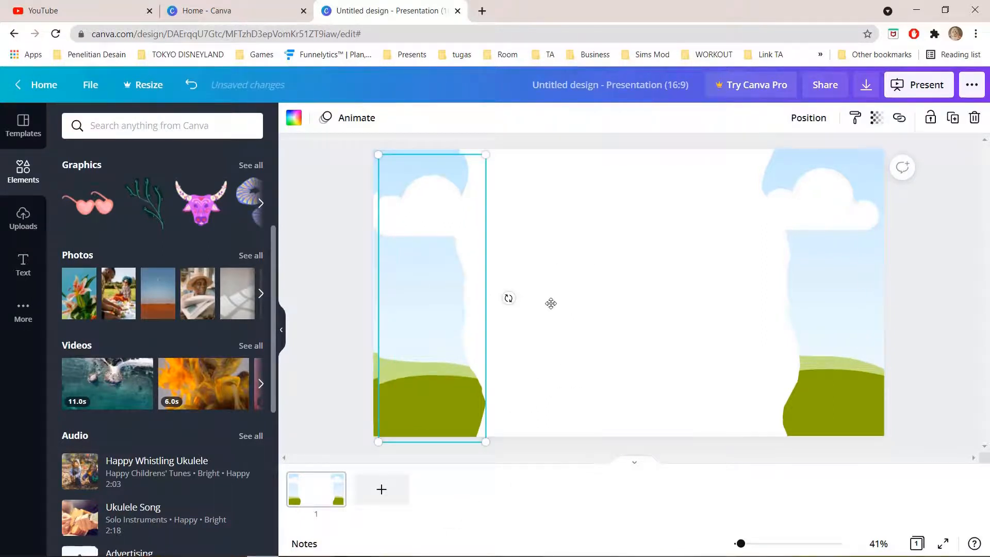
drag(551, 303, 652, 296)
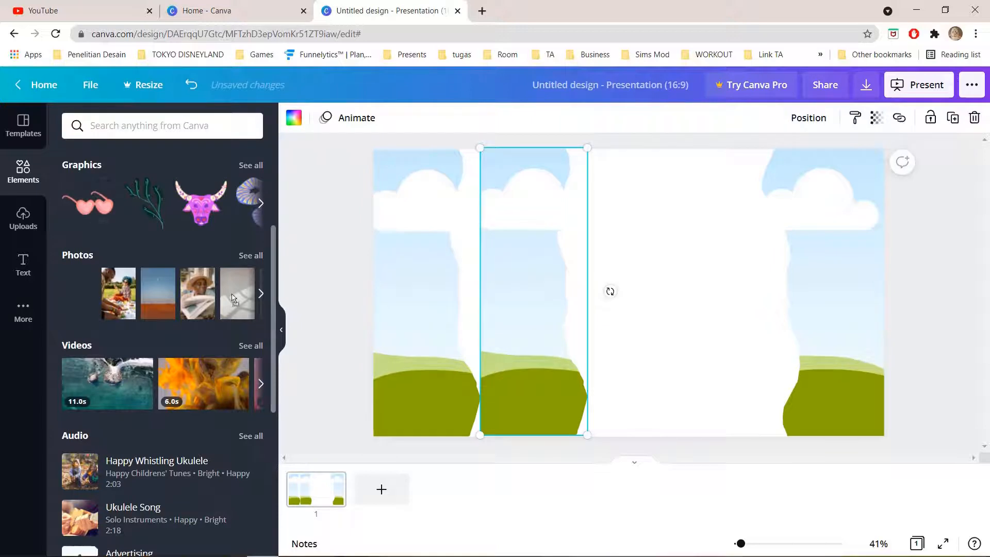
Fill the duplicate frame with the pink lily photo and place it over the original frame.
drag(233, 298, 493, 212)
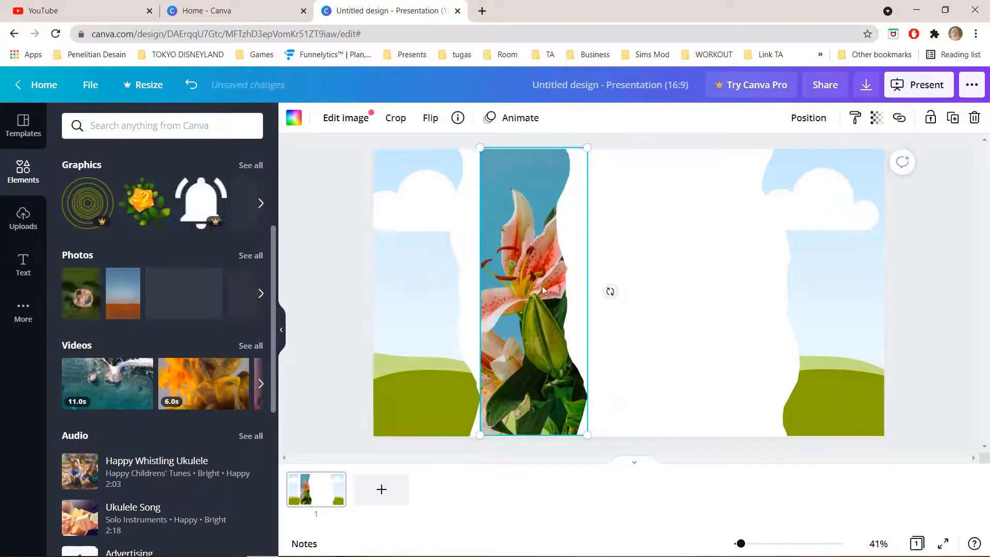
drag(520, 284, 410, 274)
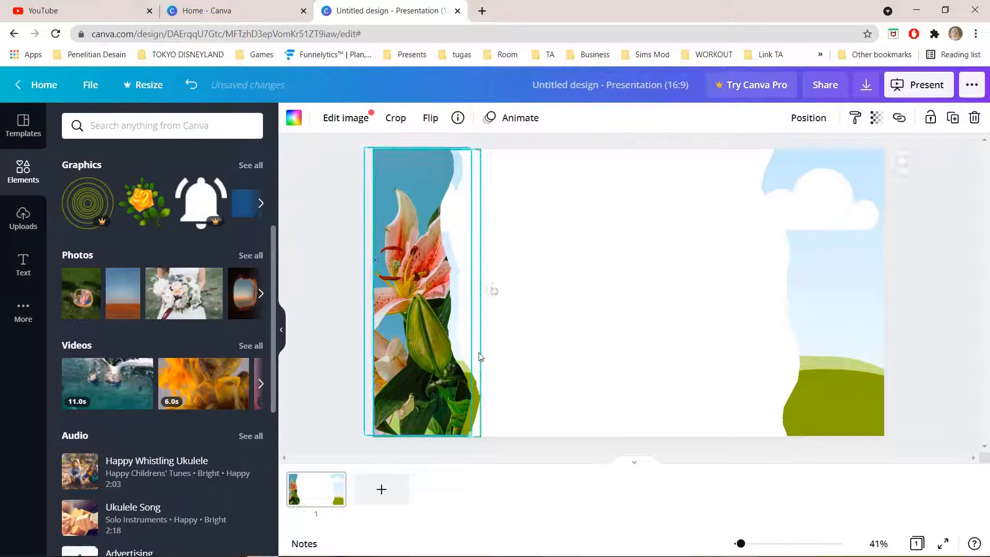
Nudge the unfilled frame behind the lily photo slightly to the right so its torn edge sticks out.
click(477, 385)
key(Right)
key(Right)
key(Right)
key(Right)
key(Right)
key(Right)
key(Right)
key(Right)
key(Right)
key(Right)
key(Right)
key(Right)
key(Right)
key(Right)
key(Right)
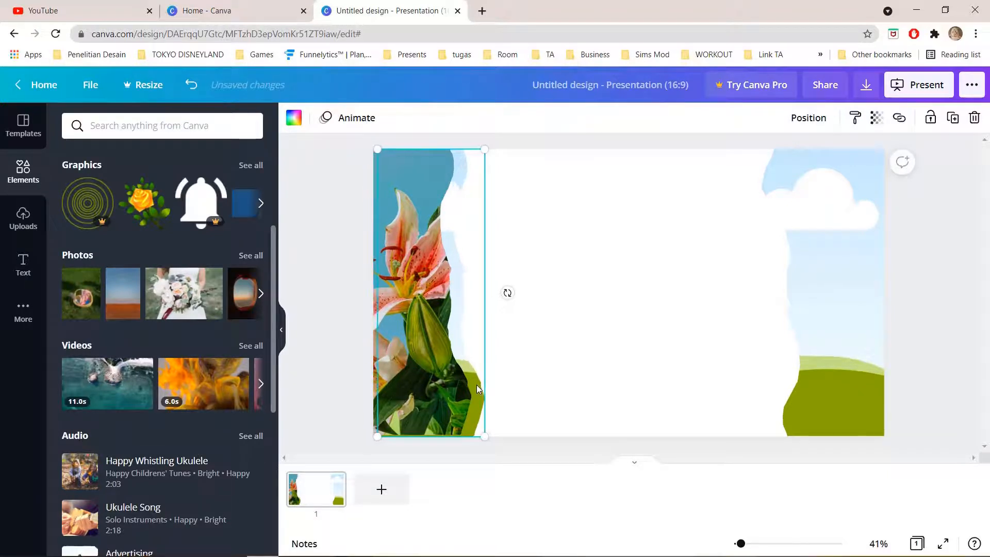
key(Right)
key(Right)
key(Right)
key(Right)
key(Right)
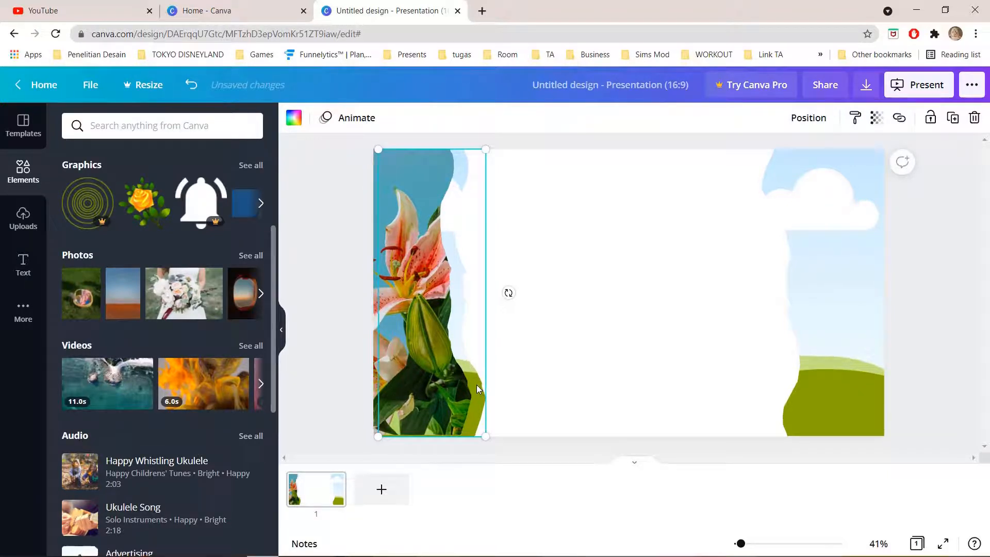
Shift the lily photo frame slightly right to line up with the page's left edge.
click(529, 315)
click(441, 320)
drag(442, 320, 450, 322)
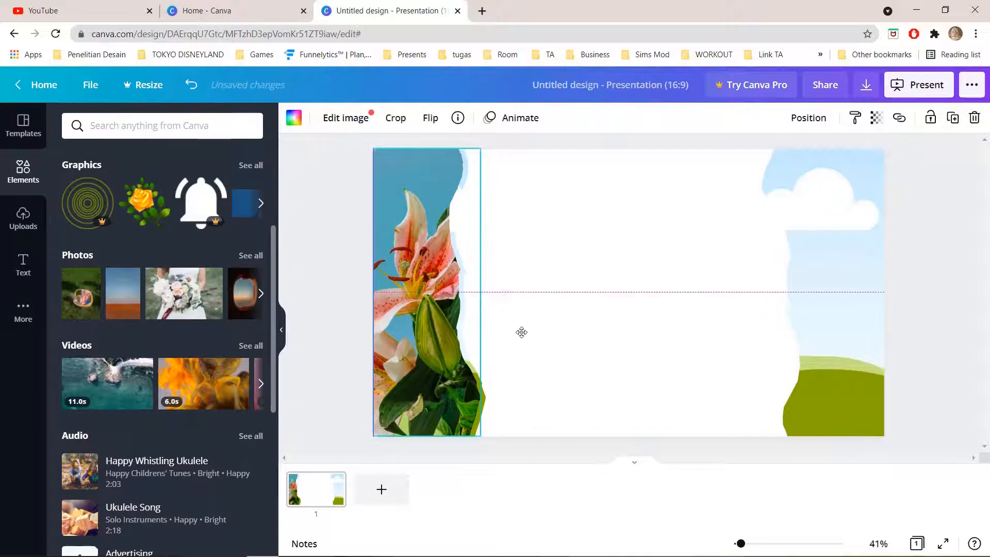
Nudge the unfilled frame behind the lily photo slightly further right to widen its visible torn edge.
click(497, 384)
click(485, 396)
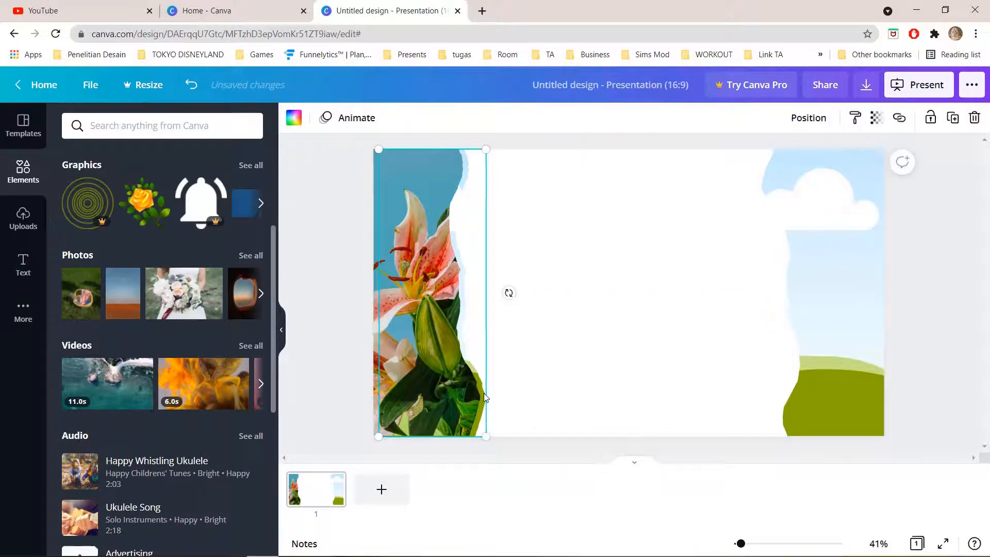
key(Right)
key(Right)
key(Right)
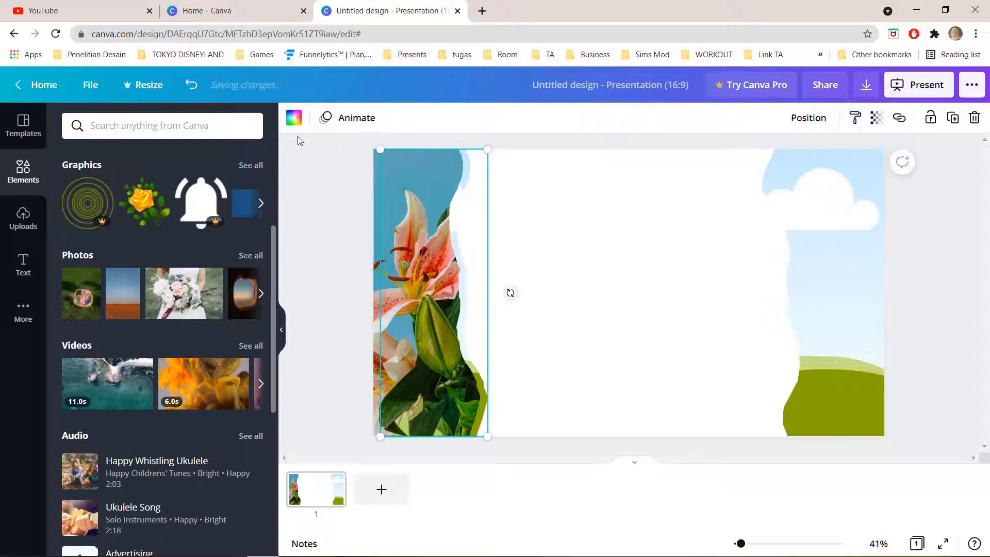
Colour the torn-edge frame behind the lily photo with the olive green from the photo colours.
click(297, 123)
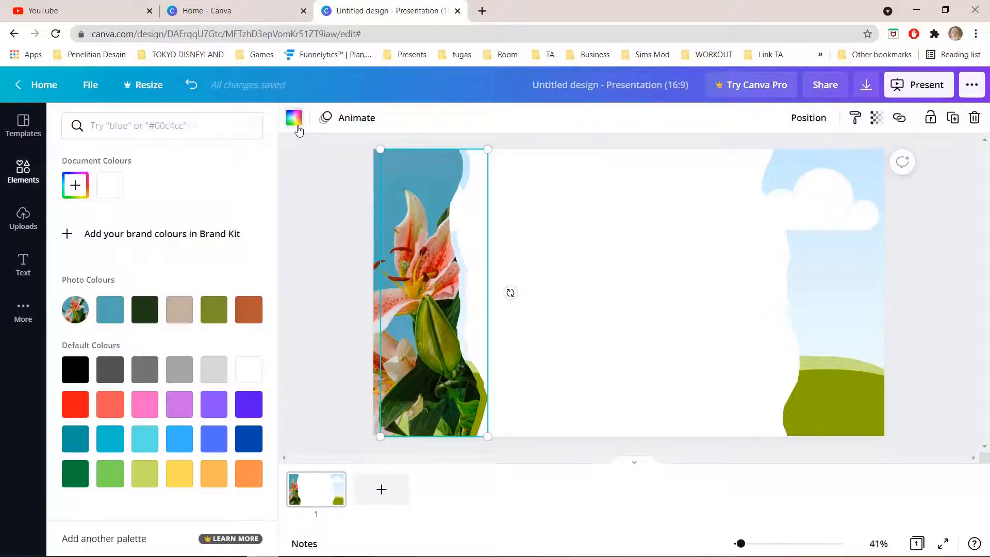
click(99, 312)
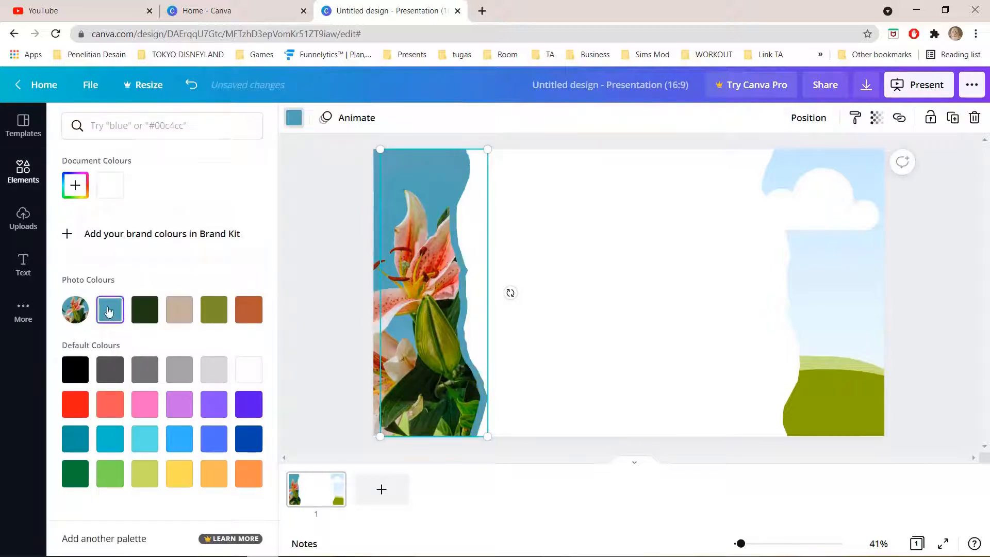
click(174, 309)
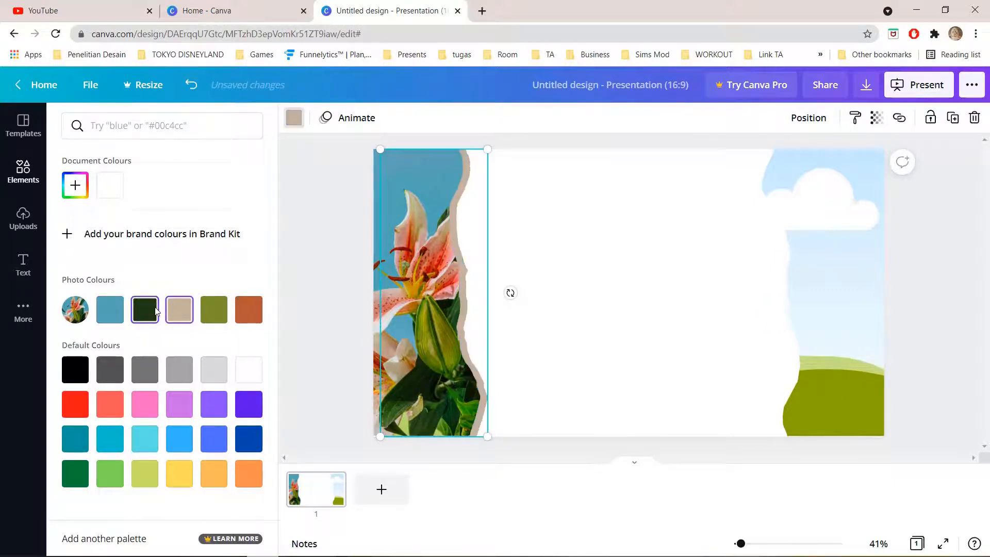
click(155, 311)
click(182, 310)
click(212, 309)
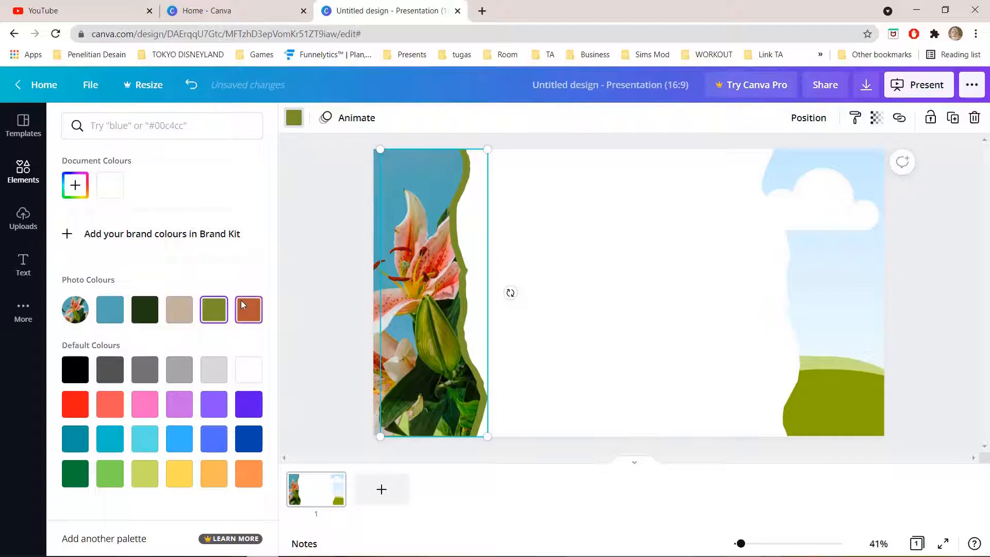
click(308, 287)
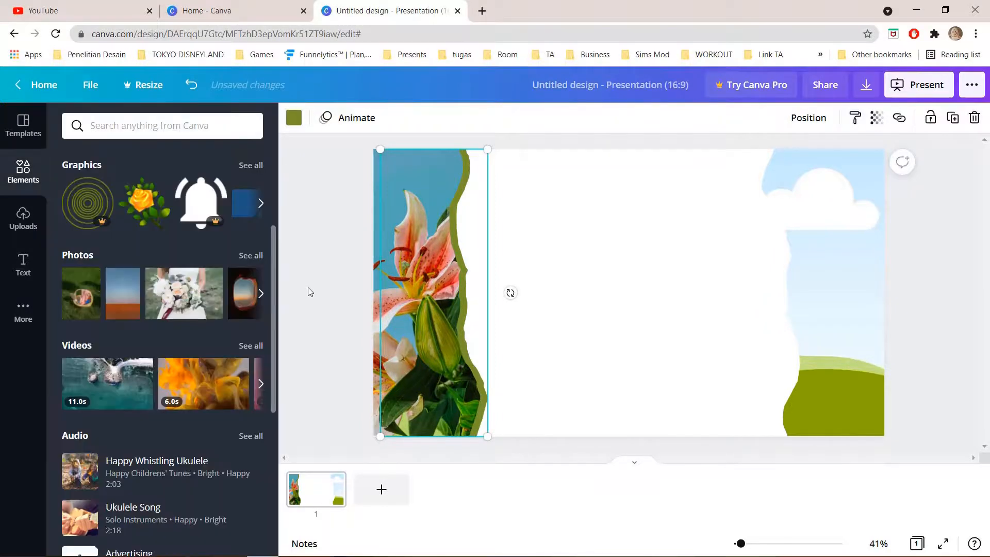
click(584, 228)
click(778, 282)
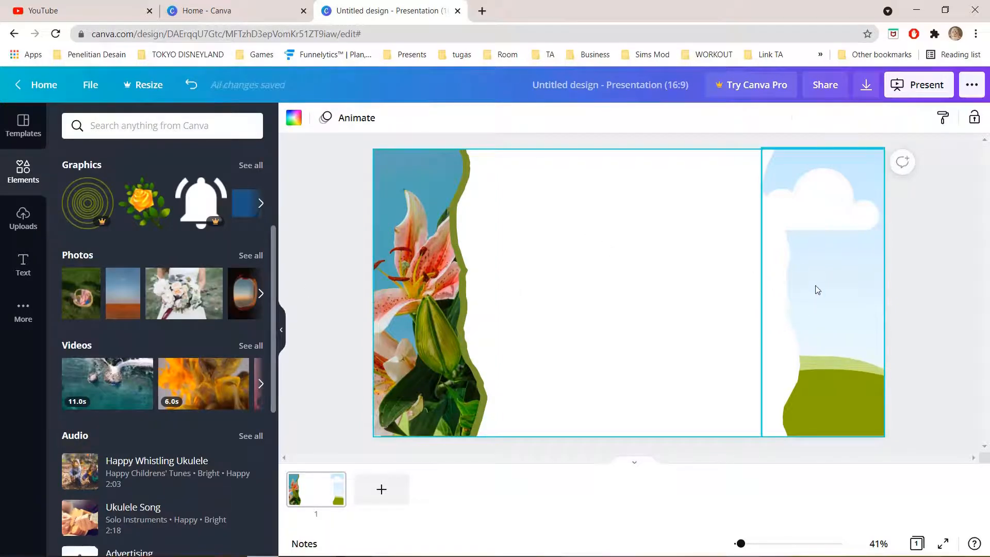
click(261, 293)
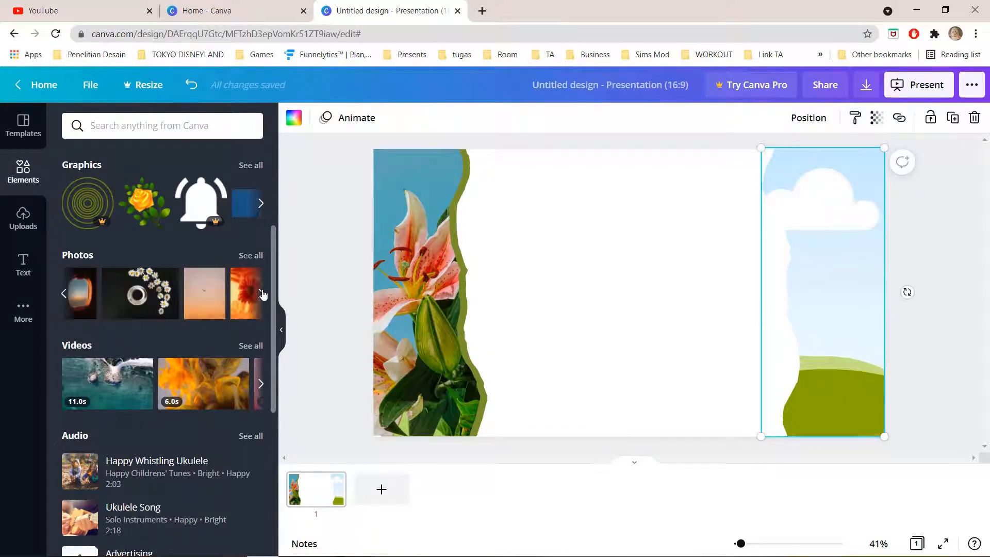
click(261, 293)
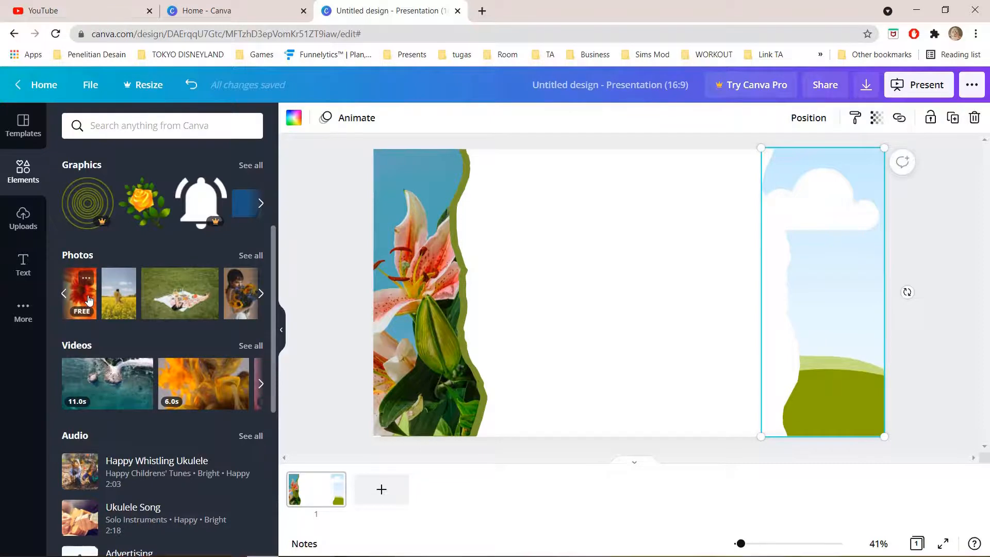
drag(318, 317, 780, 241)
drag(812, 279, 610, 276)
key(Delete)
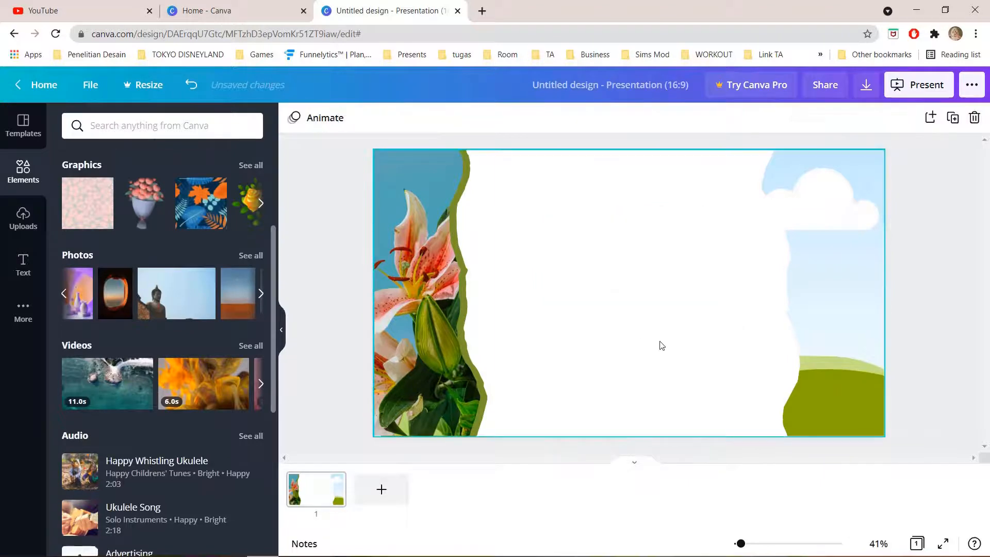
Copy the frame on the page's right edge, place the duplicate beside it and fill it with the red daisy photo.
click(815, 276)
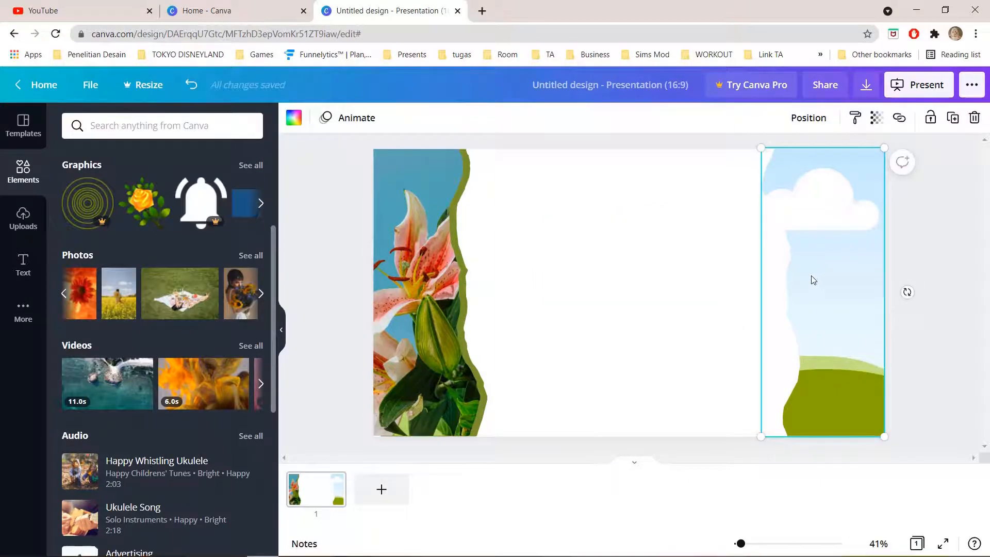
drag(812, 280, 653, 272)
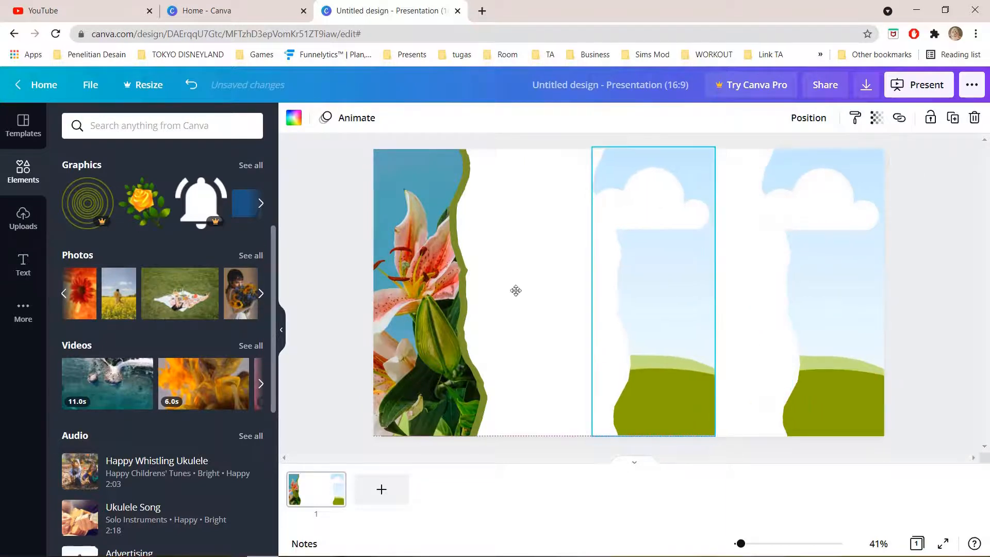
drag(82, 293, 638, 223)
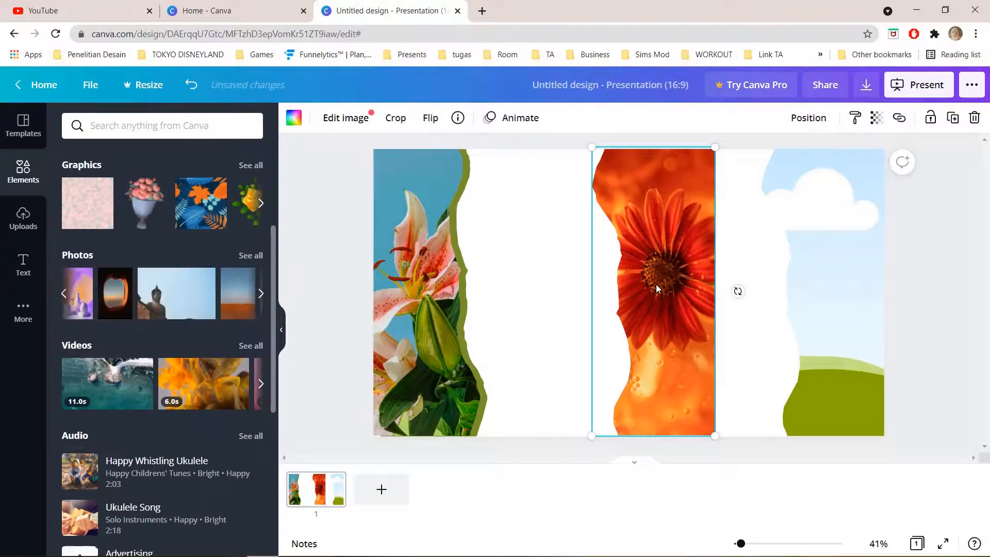
Shift the red daisy photo slightly right within its torn frame.
double_click(656, 286)
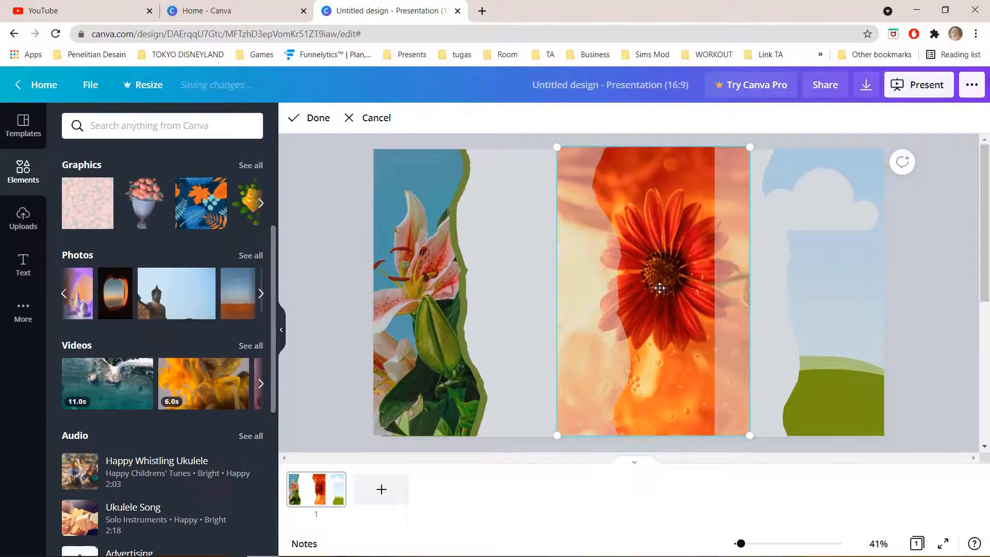
mouse_move(659, 287)
mouse_down()
mouse_move(648, 287)
mouse_move(682, 285)
mouse_move(672, 286)
mouse_up()
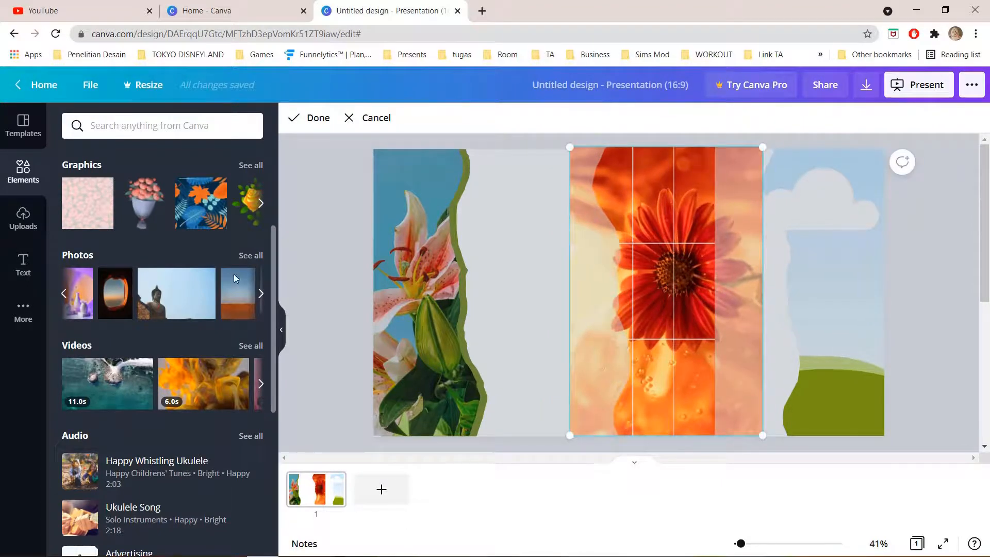
click(492, 451)
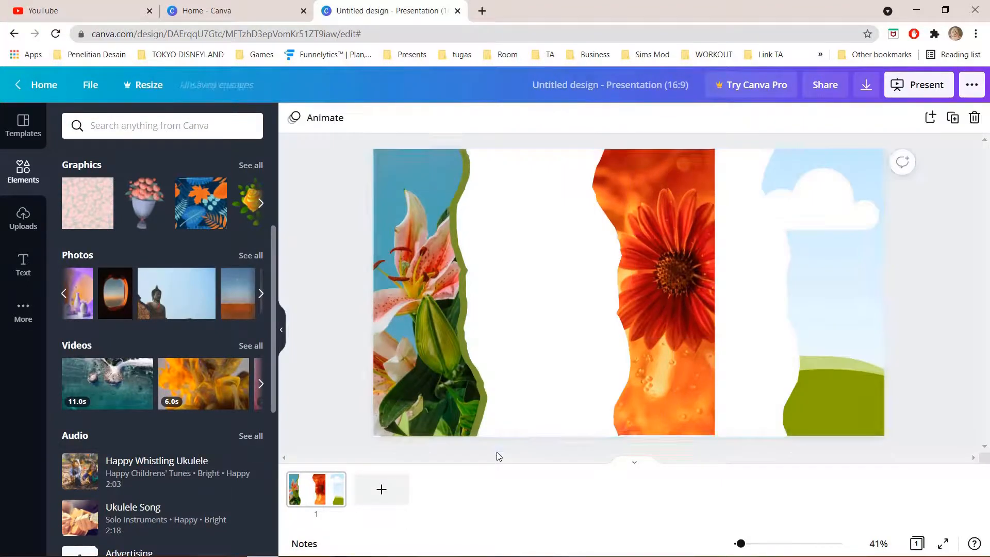
Place the red daisy frame over the original frame at the page's right edge, with the unfilled frame's torn edge sticking out.
click(665, 303)
drag(747, 318, 863, 306)
drag(920, 296, 920, 296)
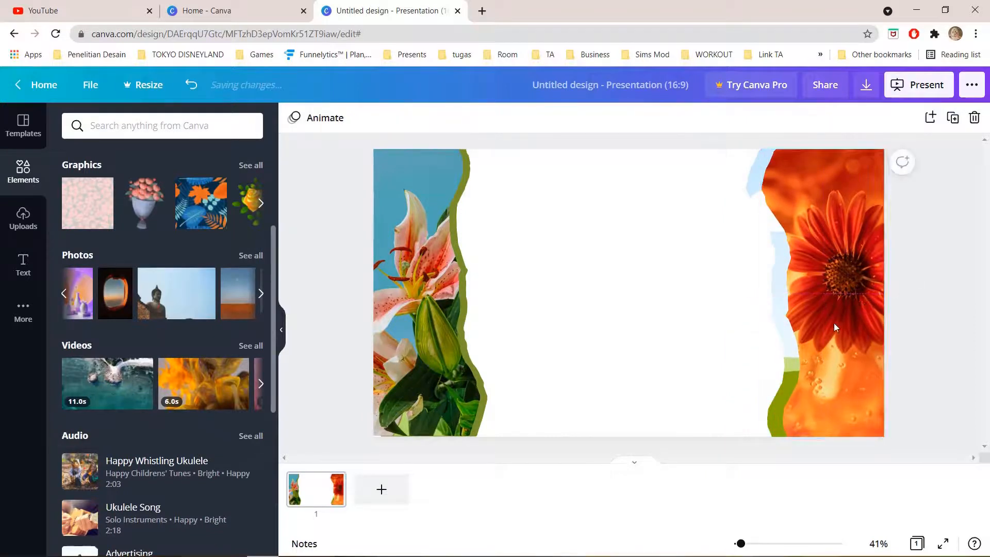
Nudge the unfilled frame behind the red daisy to the right to narrow its exposed torn edge.
click(751, 336)
key(Right)
key(Right)
key(Right)
key(Right)
key(Right)
key(Right)
key(Right)
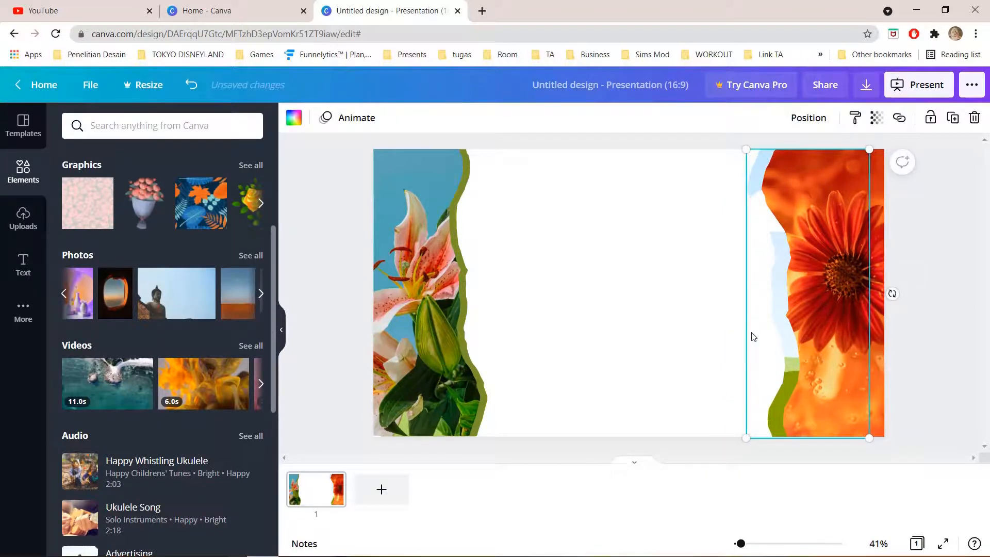
key(Right)
key(Right)
key(Right)
key(Right)
key(Right)
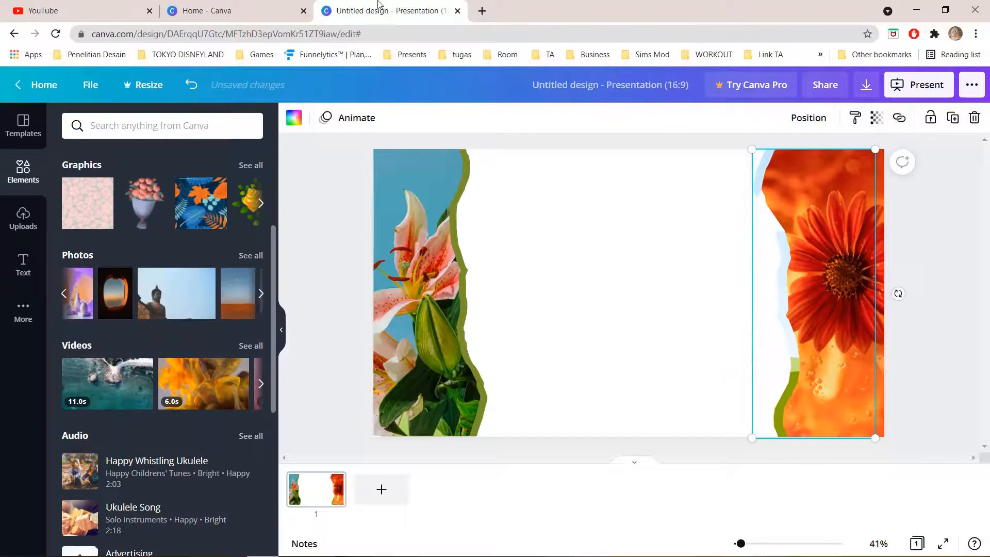
Colour the torn-edge frame behind the red daisy with the dark red from the photo colours.
click(294, 117)
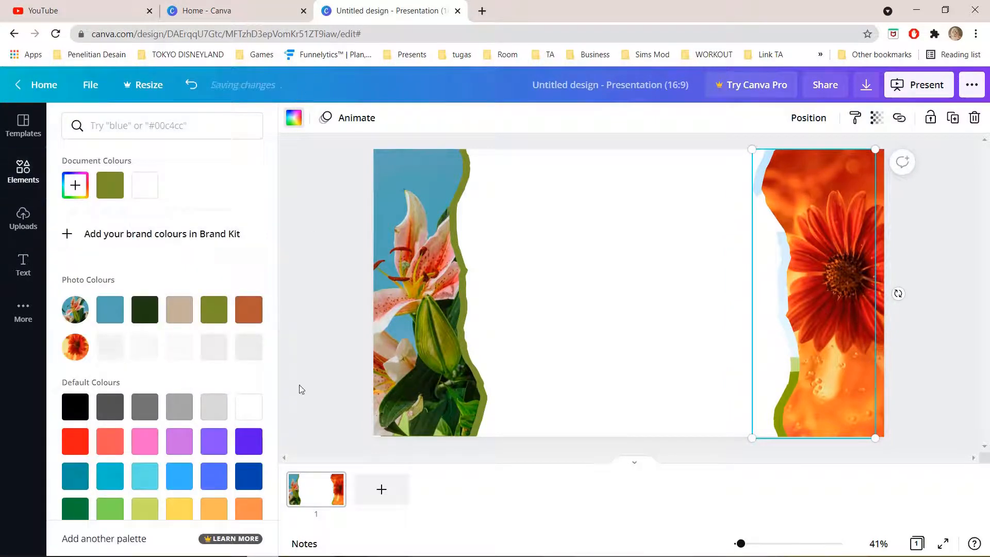
click(110, 347)
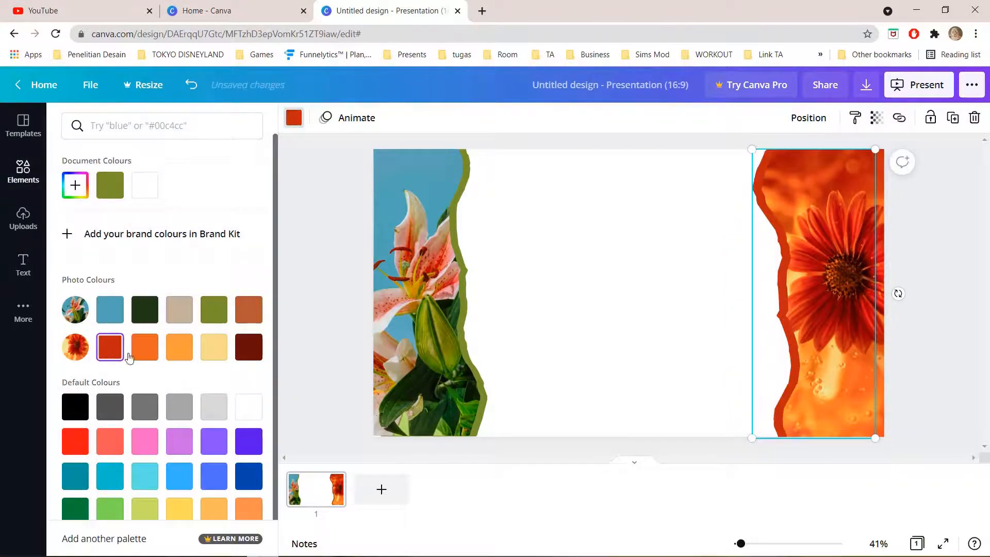
click(248, 356)
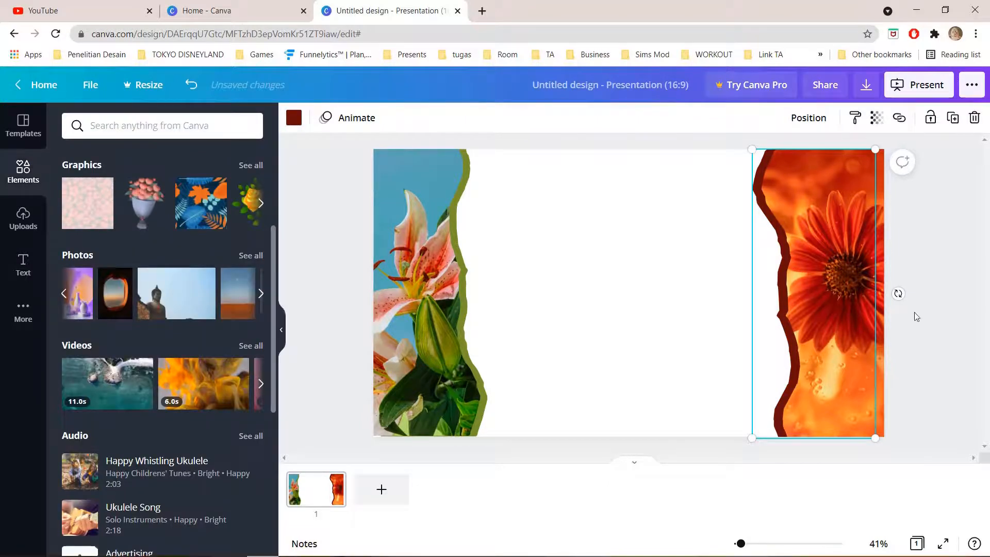
click(957, 333)
Set the page background to the beige from the lily photo's colours, after trying pale yellow, rust, and dark red.
click(519, 250)
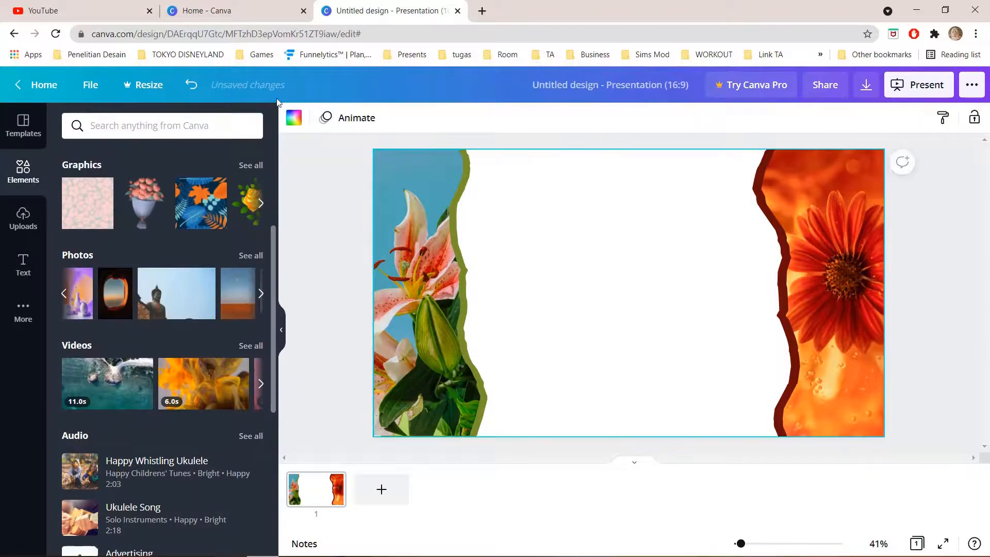
click(293, 115)
click(225, 353)
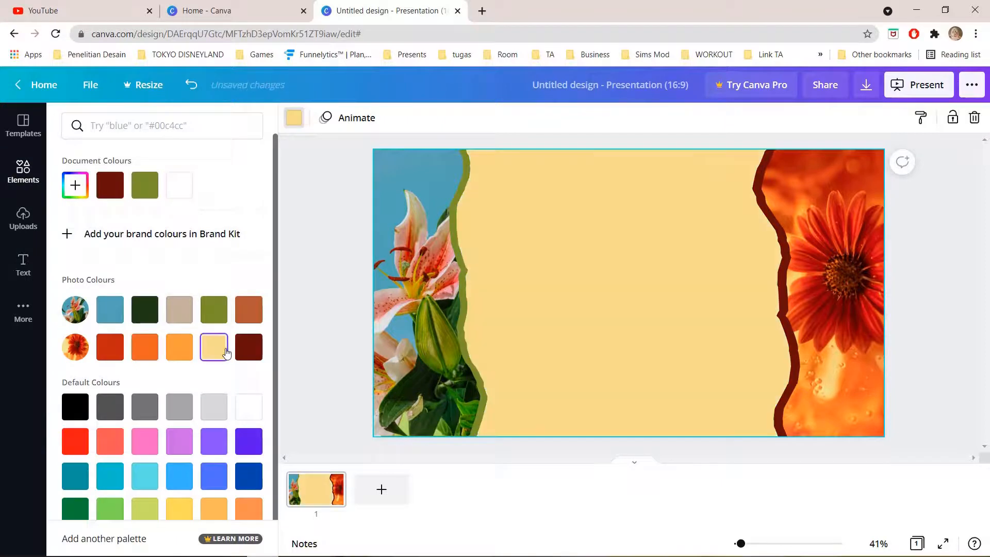
click(249, 309)
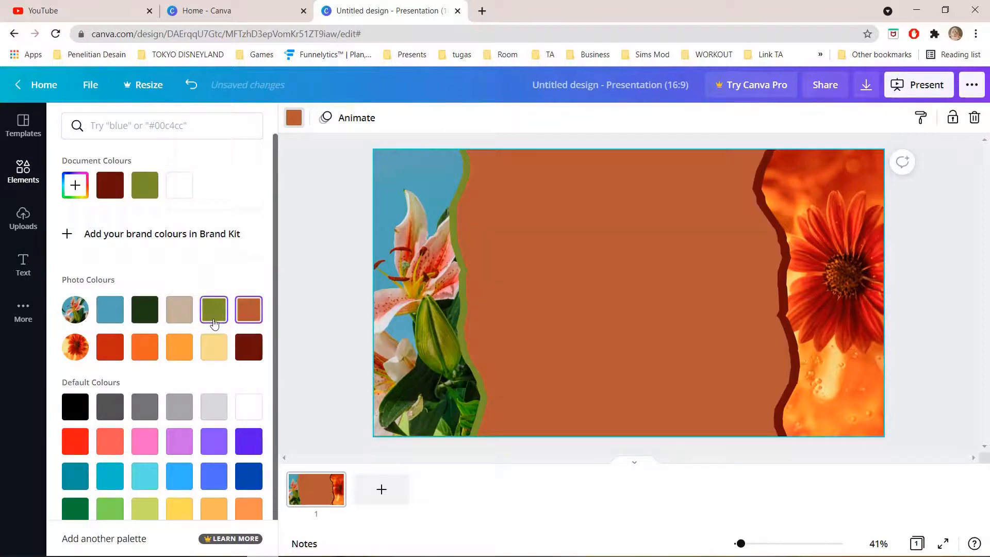
click(212, 313)
click(247, 349)
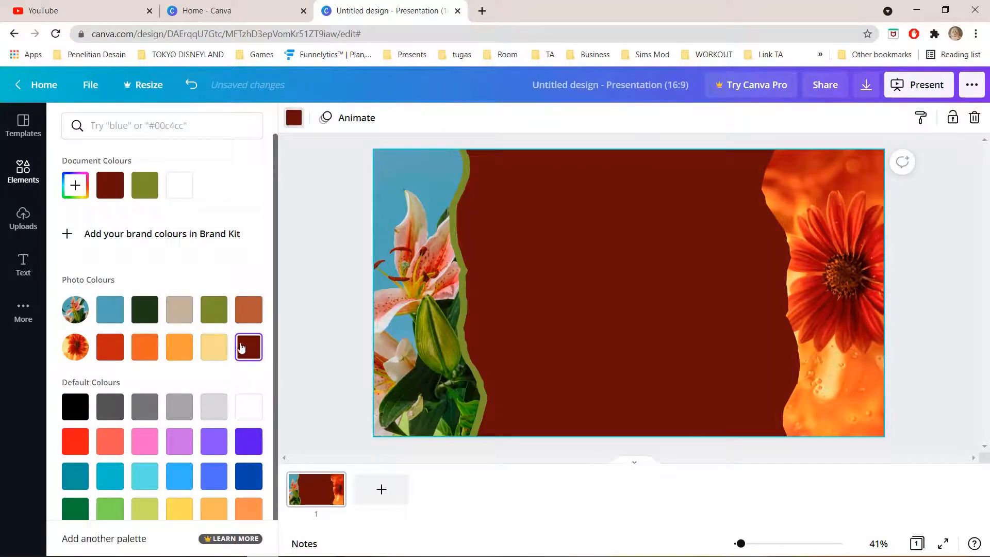
click(177, 315)
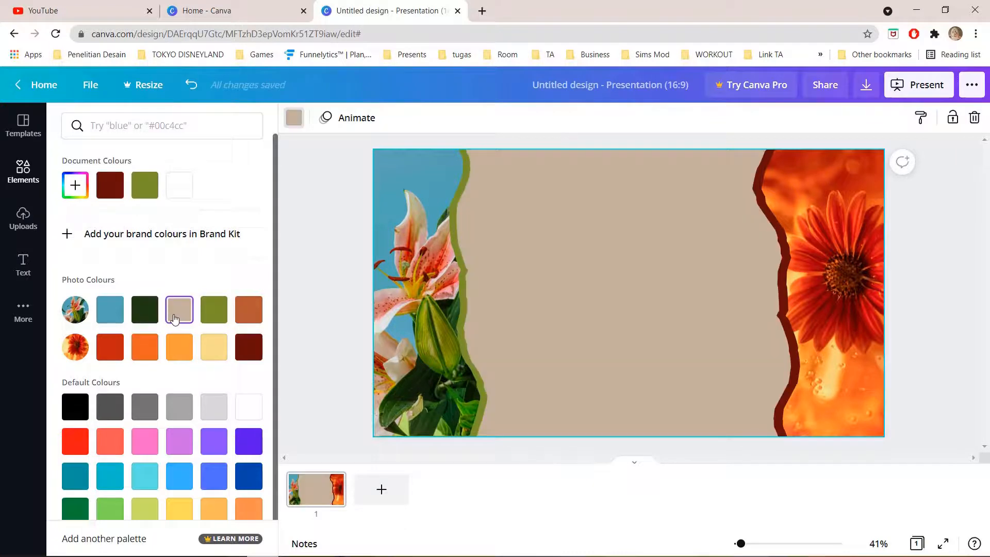
Find the pink tulips photo and use it to replace the red daisy in the frame at the page's right edge.
click(880, 258)
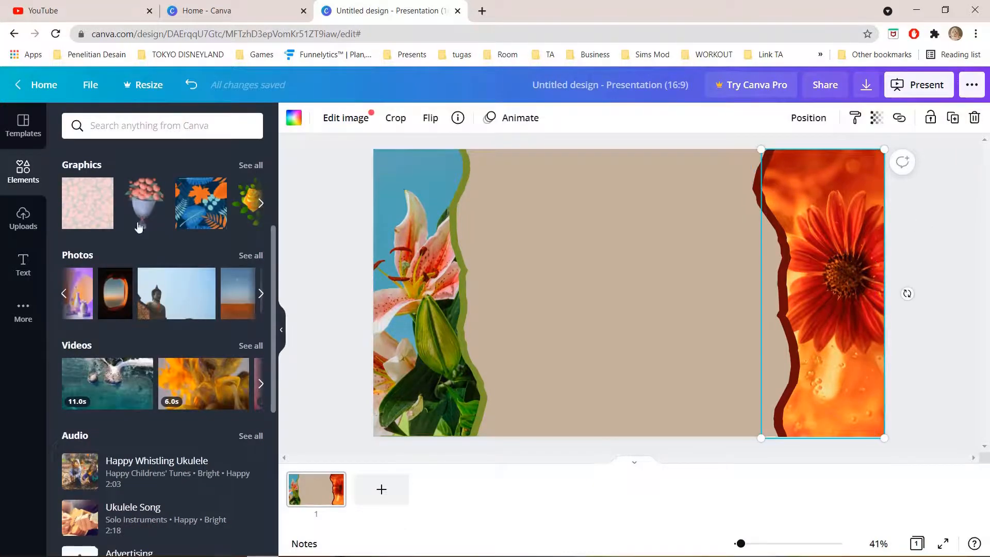
click(260, 298)
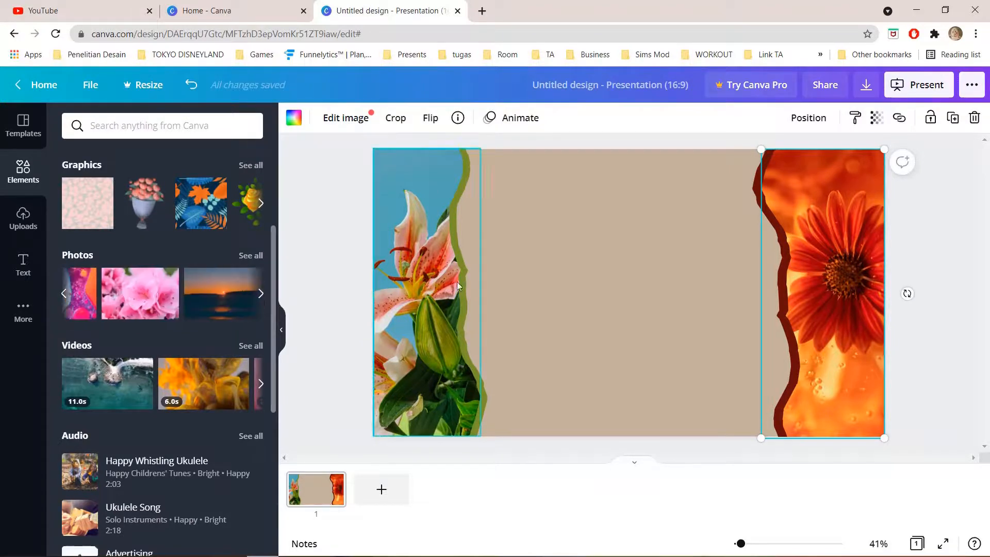
click(260, 298)
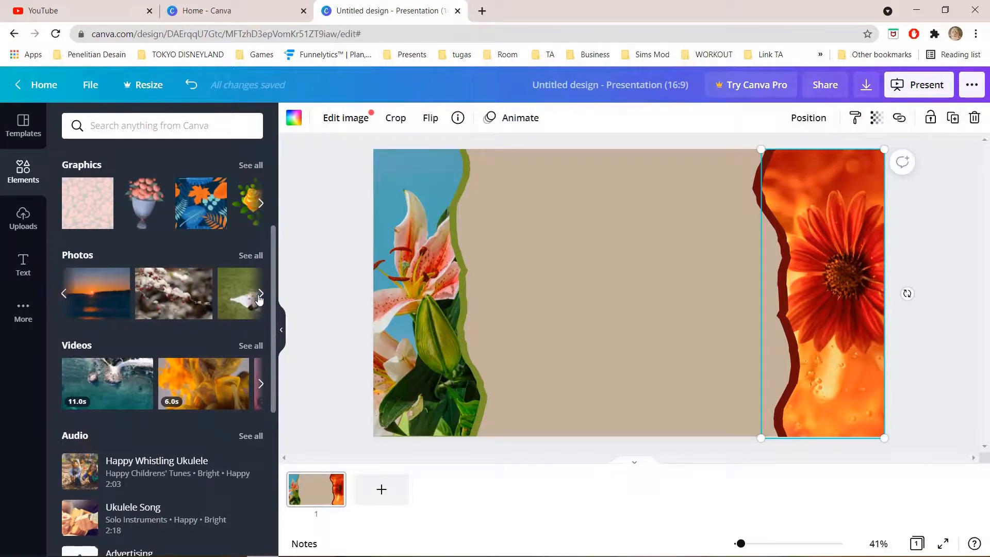
click(260, 298)
click(259, 297)
click(260, 298)
click(260, 298)
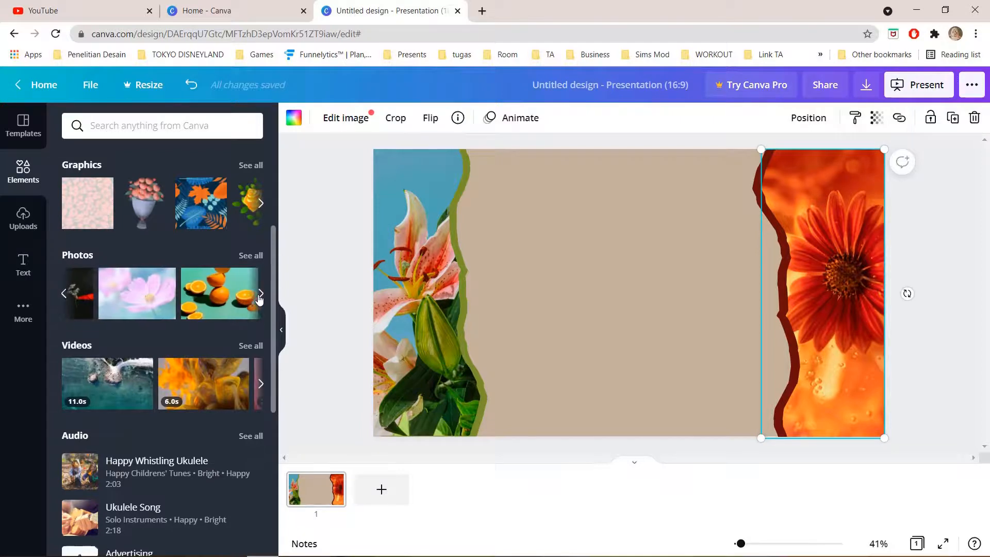
click(260, 298)
click(260, 298)
click(260, 297)
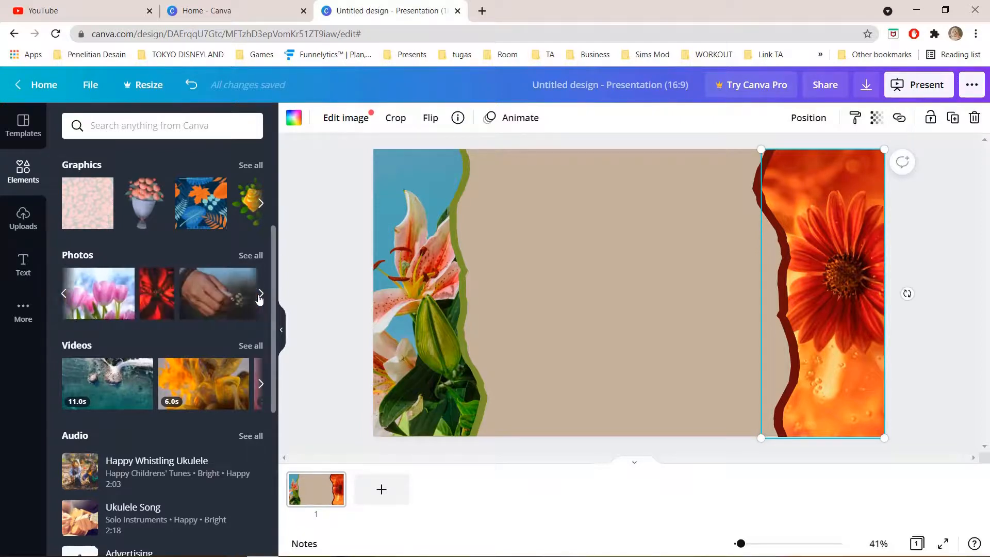
click(65, 294)
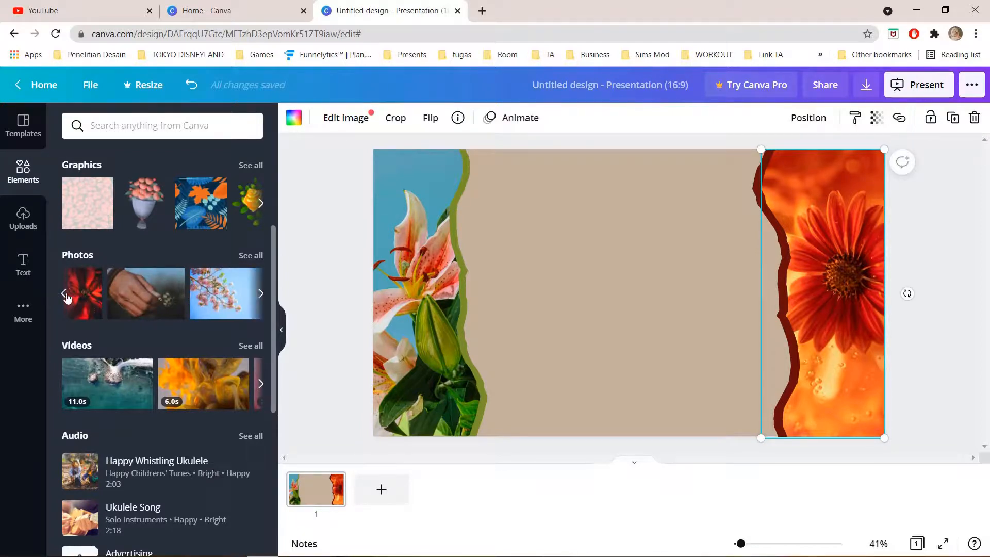
click(65, 294)
drag(746, 318, 828, 309)
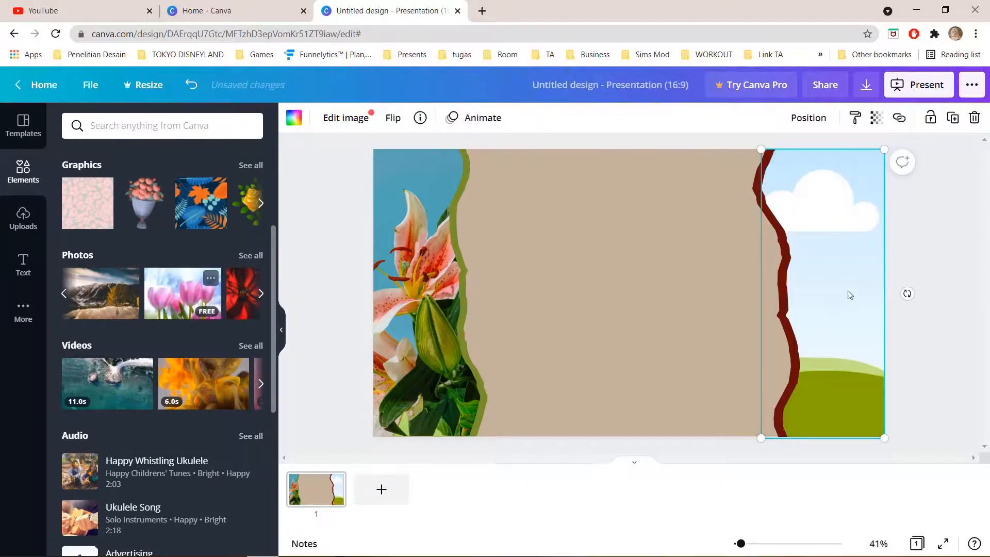
Colour the torn-edge frame behind the pink tulips with the dark olive from the tulip photo's colours, after trying pale blue and pink.
click(162, 295)
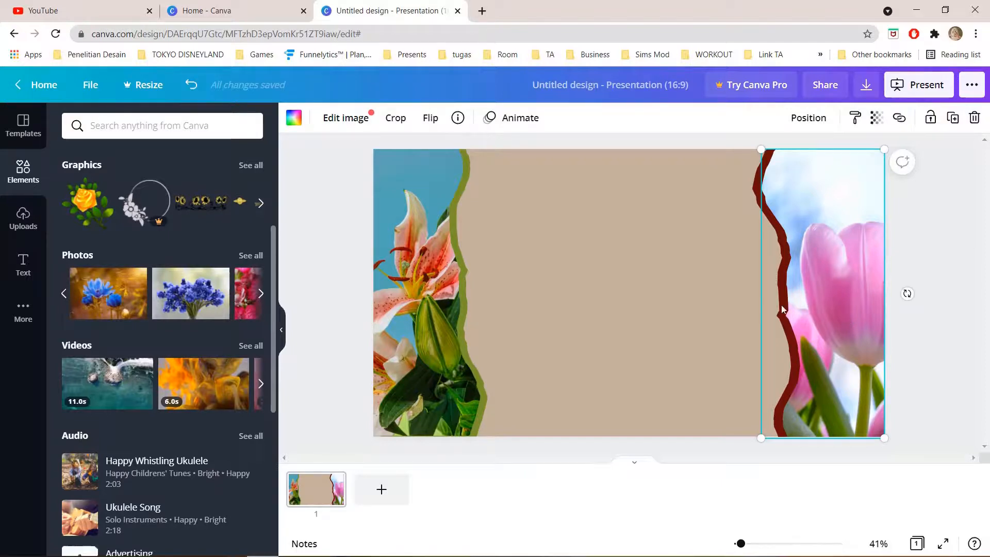
click(981, 305)
click(755, 278)
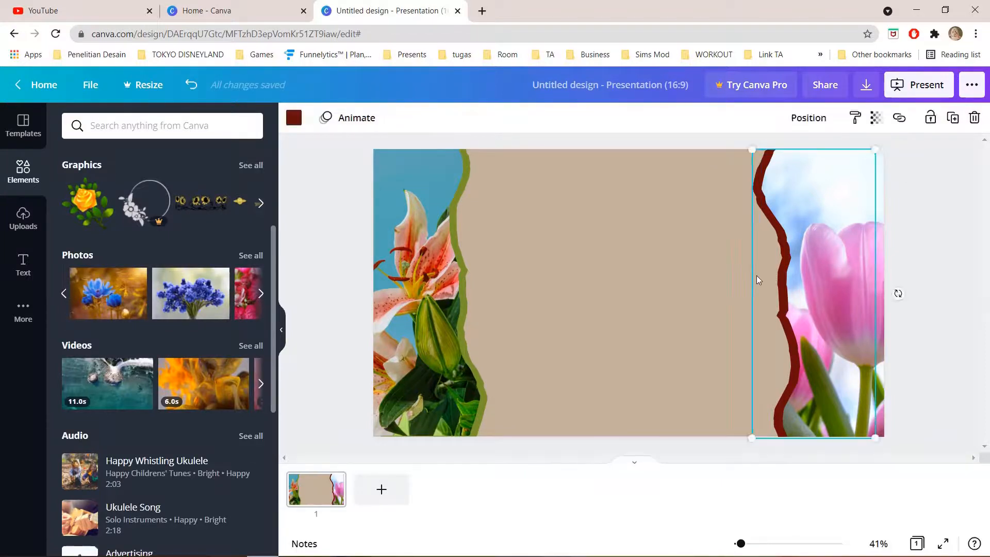
click(294, 118)
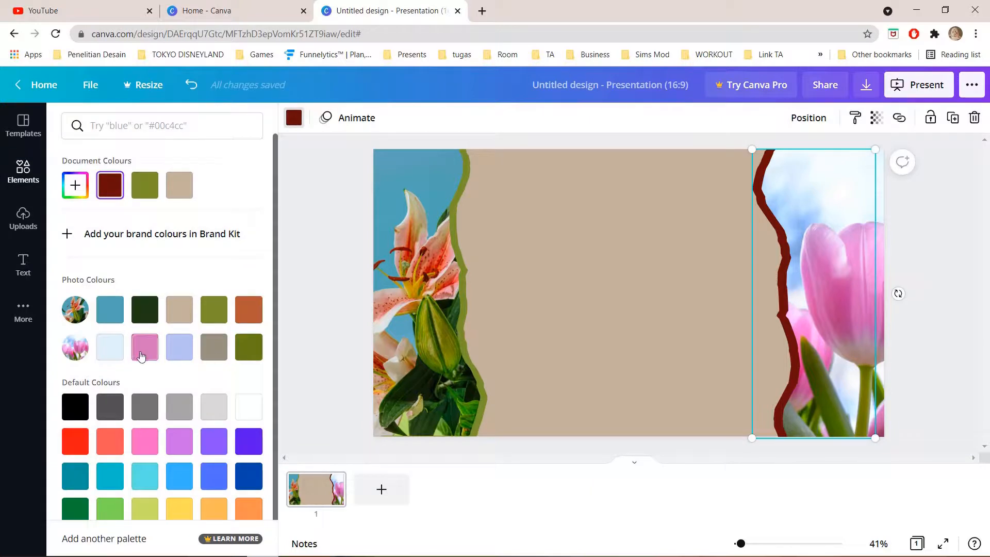
click(110, 355)
click(136, 355)
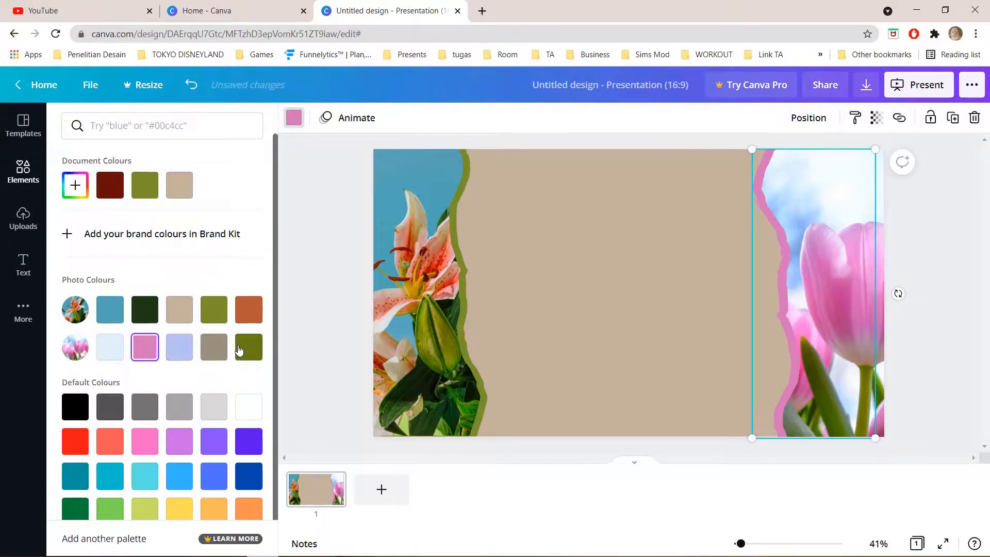
click(248, 346)
click(622, 303)
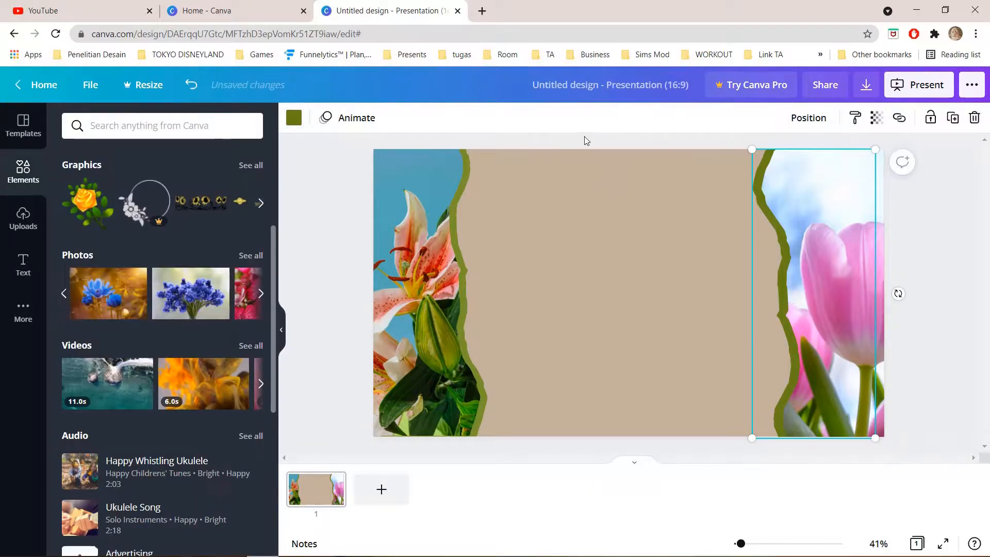
Set the page background to the pale blue from the tulip photo's colours.
click(589, 180)
click(294, 118)
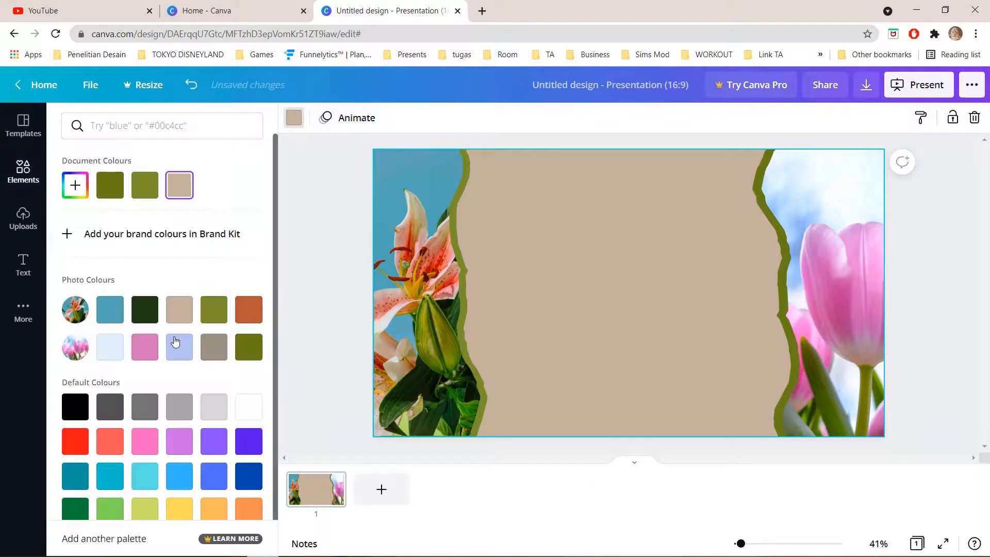
click(109, 346)
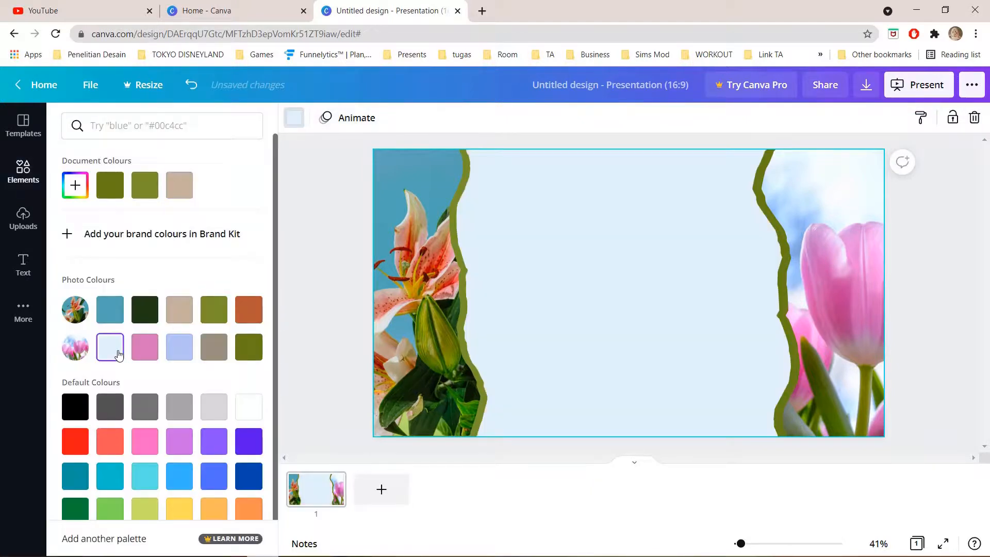
click(304, 227)
Recolour the torn-edge frame behind the tulips with the olive green from the lily photo's colours, matching the opposite torn edge.
click(783, 299)
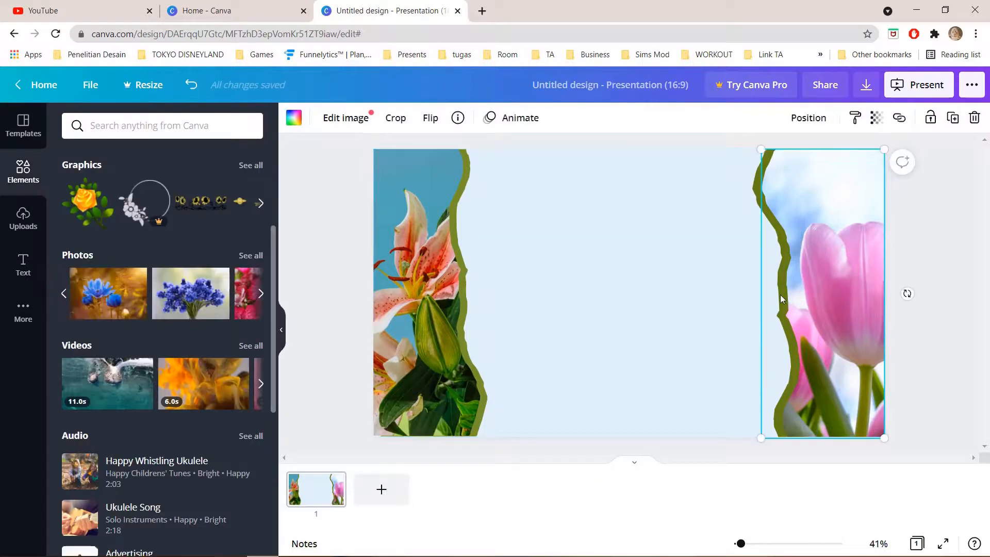
click(757, 299)
click(293, 117)
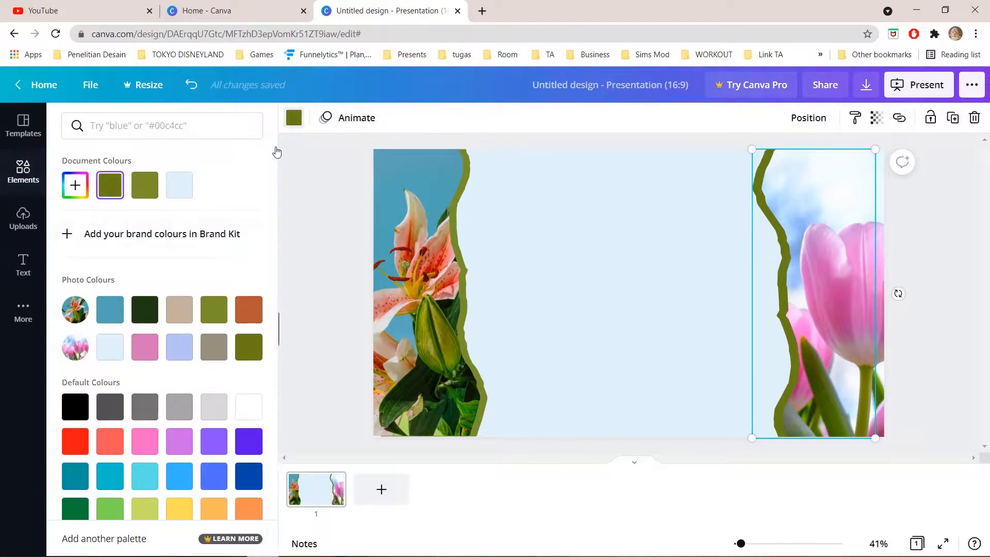
click(207, 316)
click(323, 252)
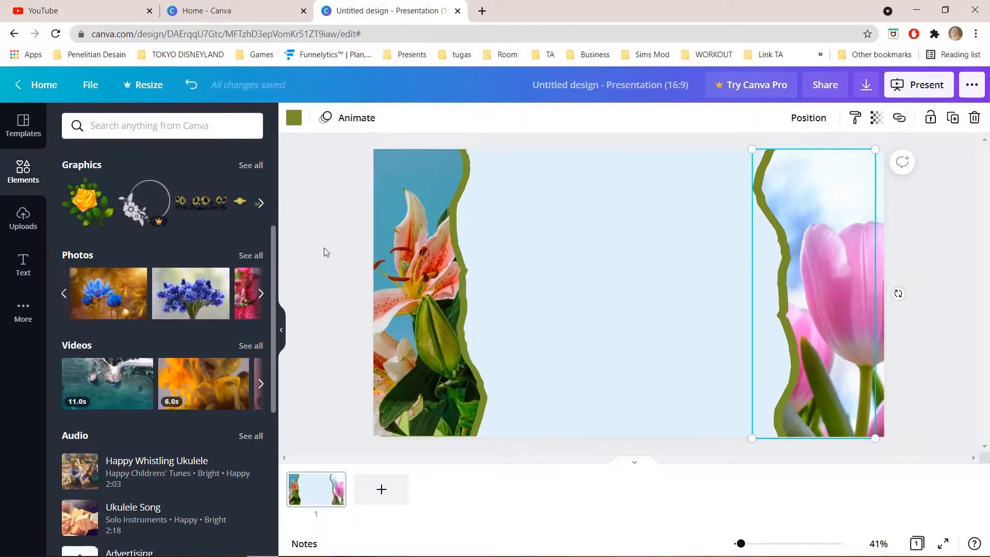
click(324, 253)
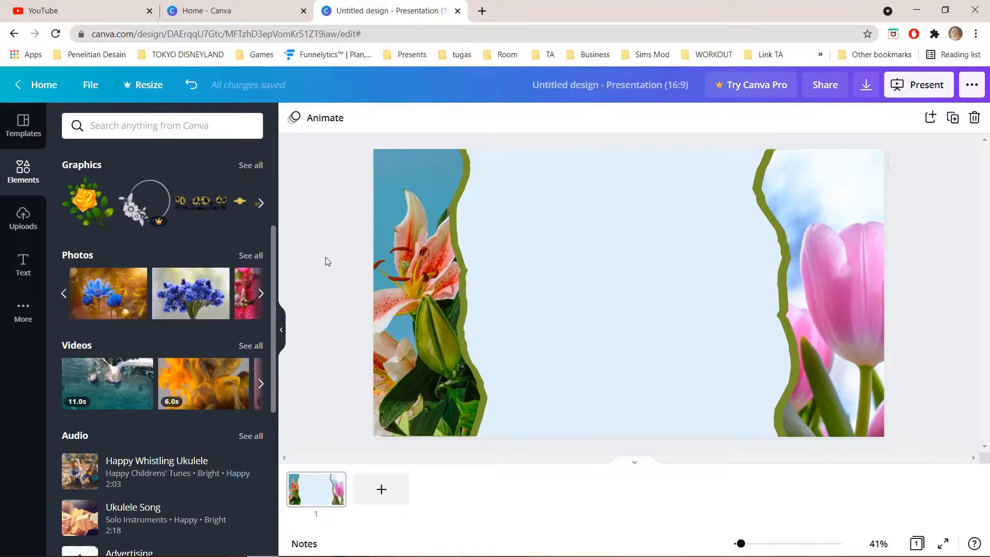